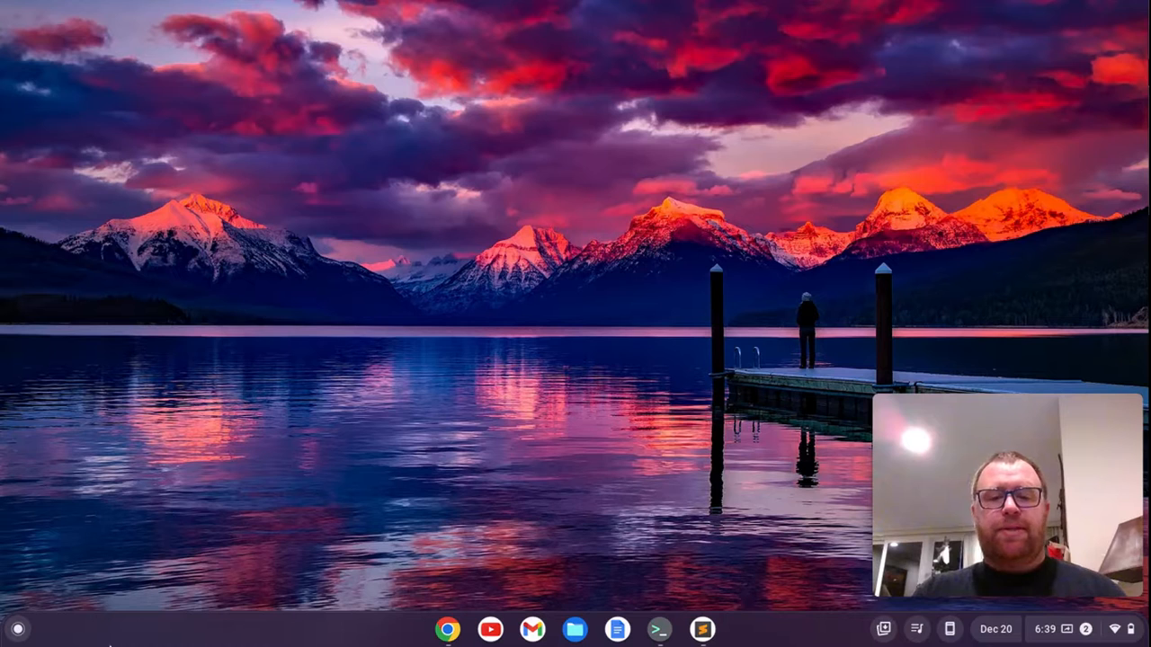
# Switch to Sublime Text and open the Preferences: Settings files
pyautogui.click(702, 629)
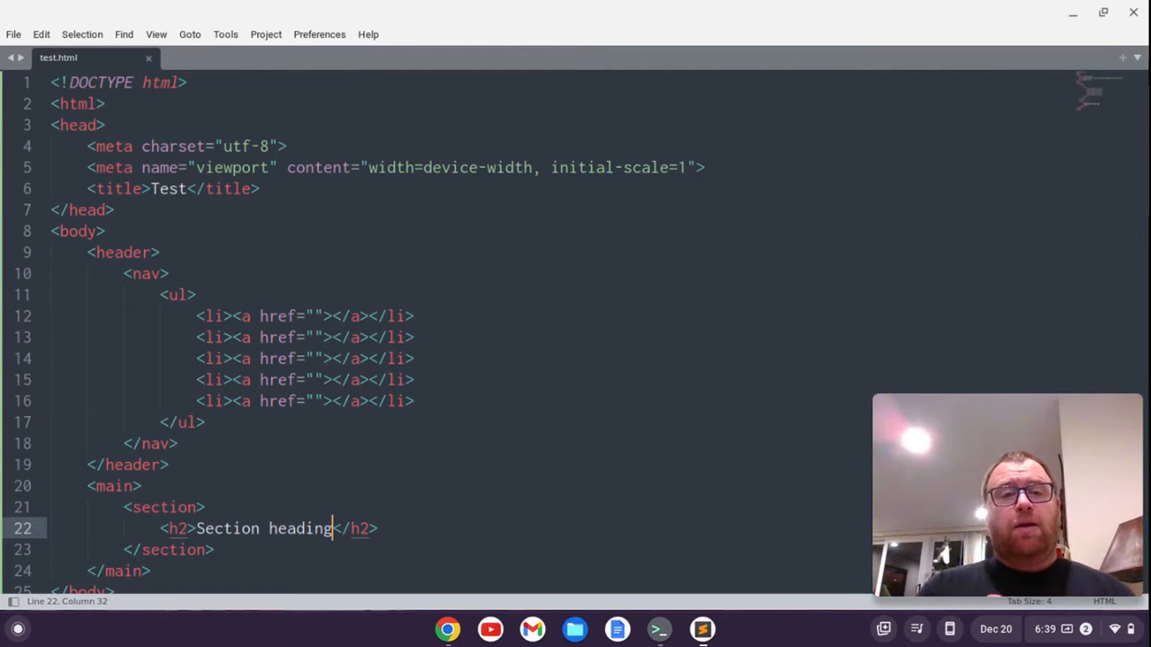
pyautogui.click(315, 34)
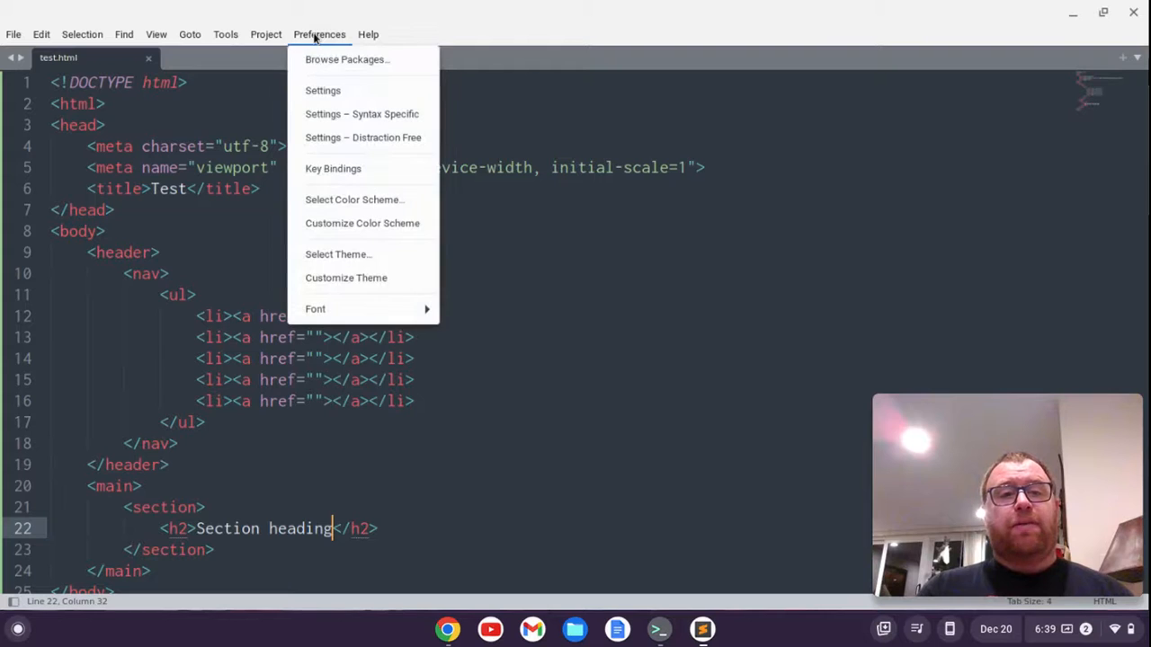
pyautogui.click(240, 103)
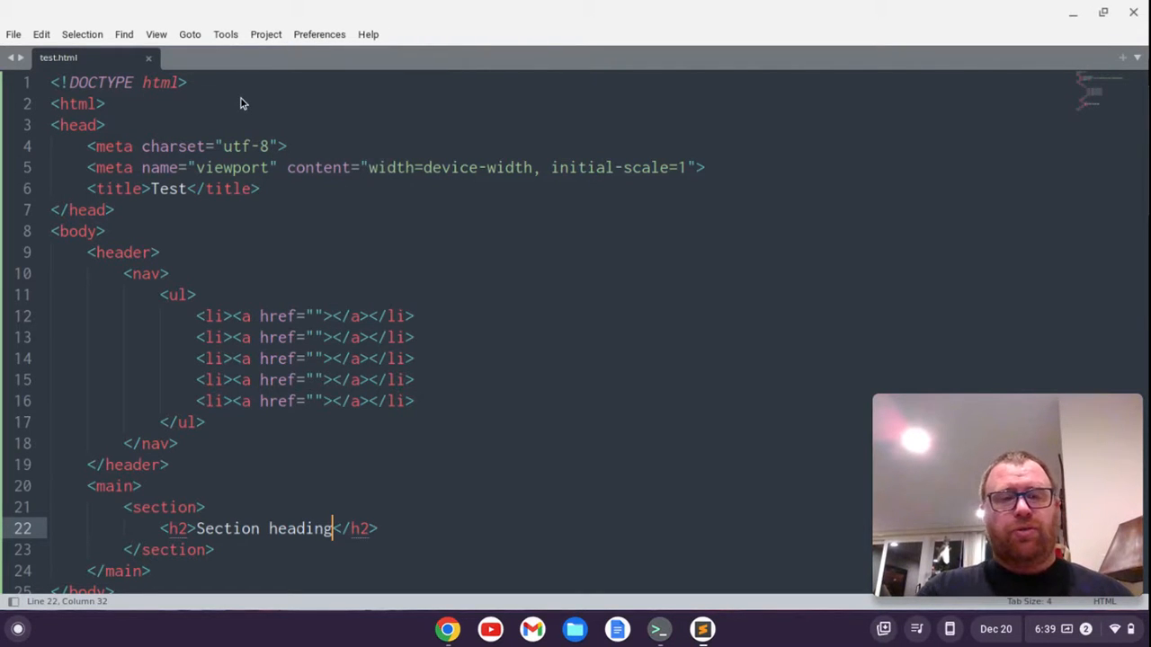
pyautogui.hotkey('ctrl', 'shift', 'p')
pyautogui.write('pre')
pyautogui.press('BackSpace')
pyautogui.press('BackSpace')
pyautogui.press('BackSpace')
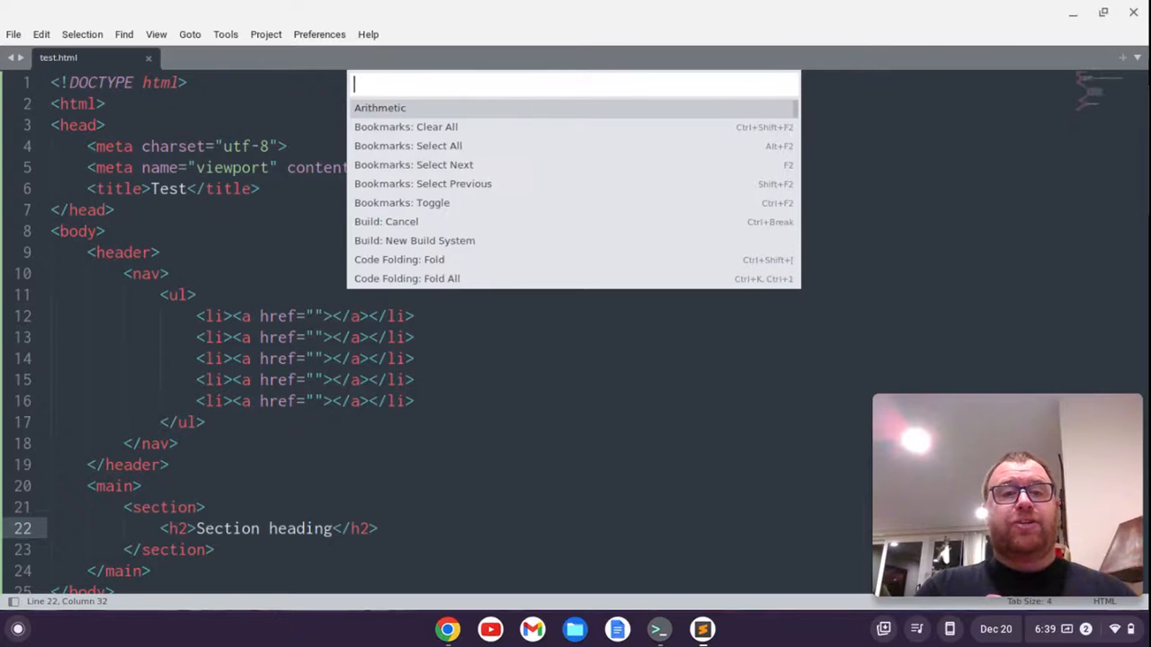
pyautogui.write('pref')
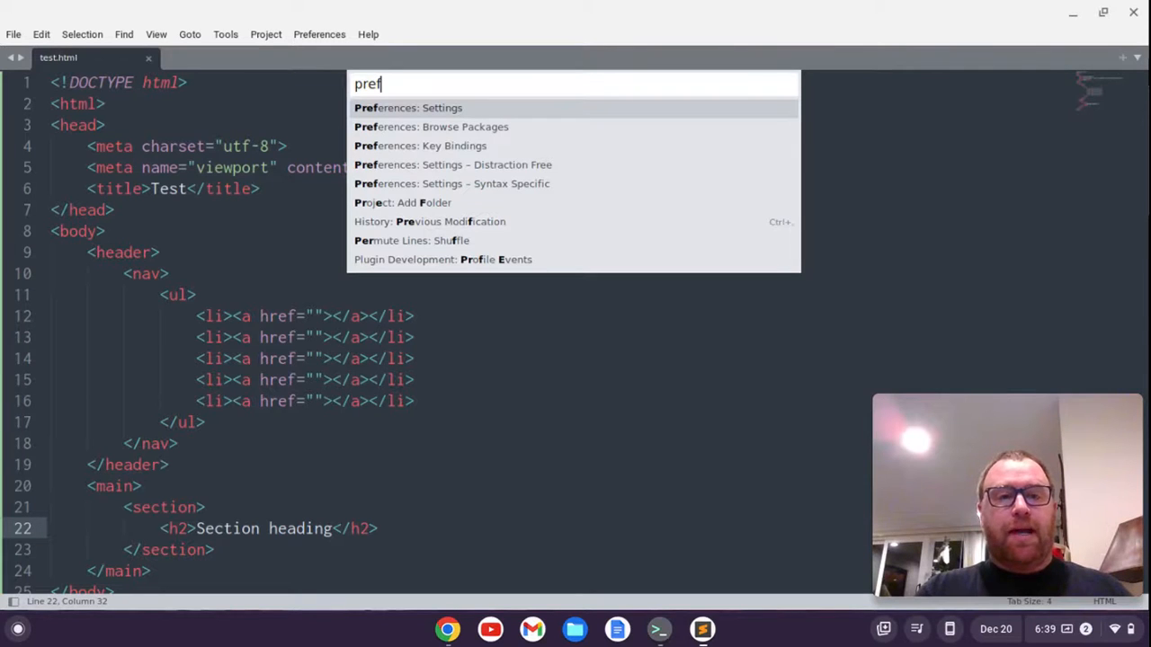
pyautogui.press('Return')
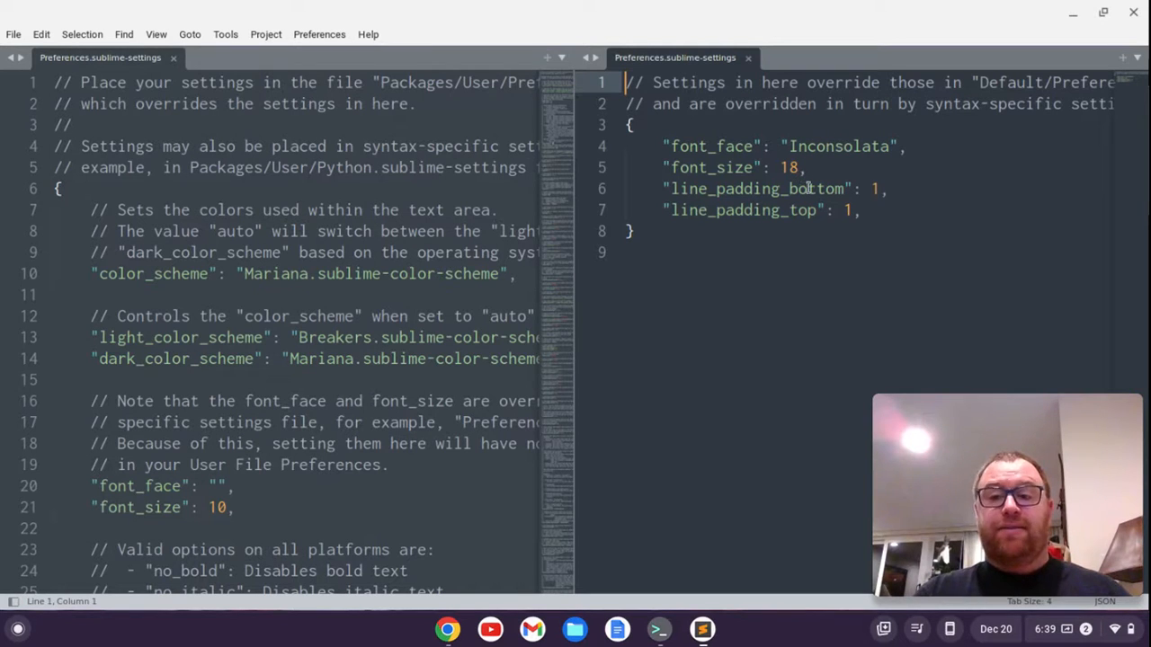
# Add "file_tab_style": "angled", after line_padding_top in the user settings, save the file and close the settings window
pyautogui.click(869, 211)
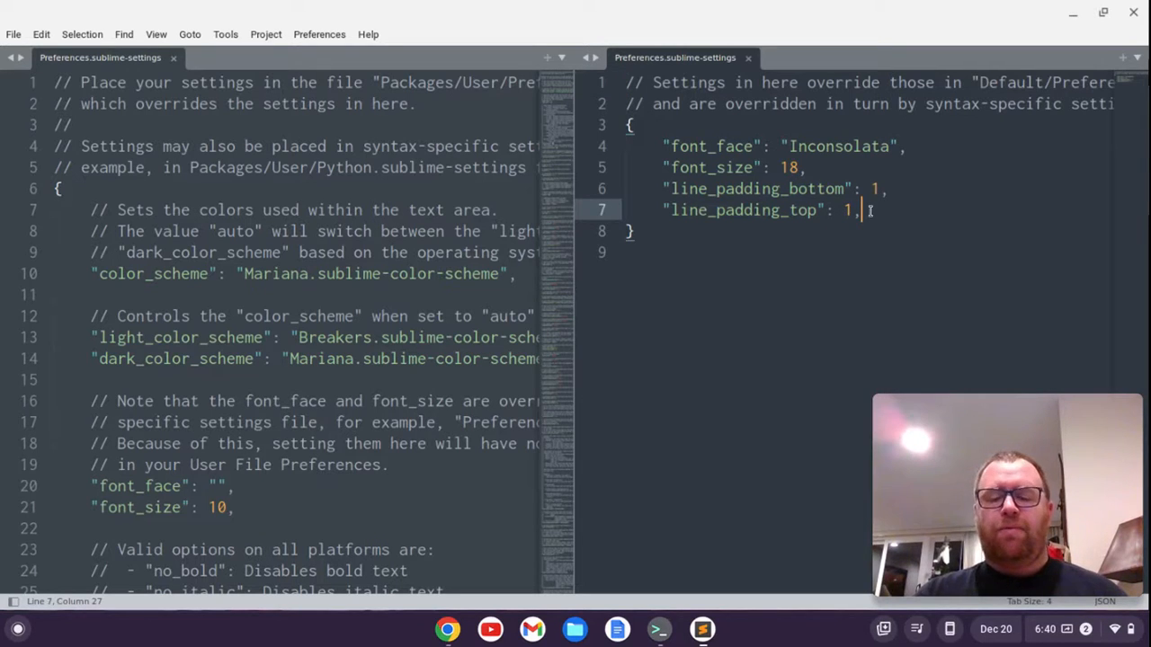
pyautogui.press('Return')
pyautogui.write('"')
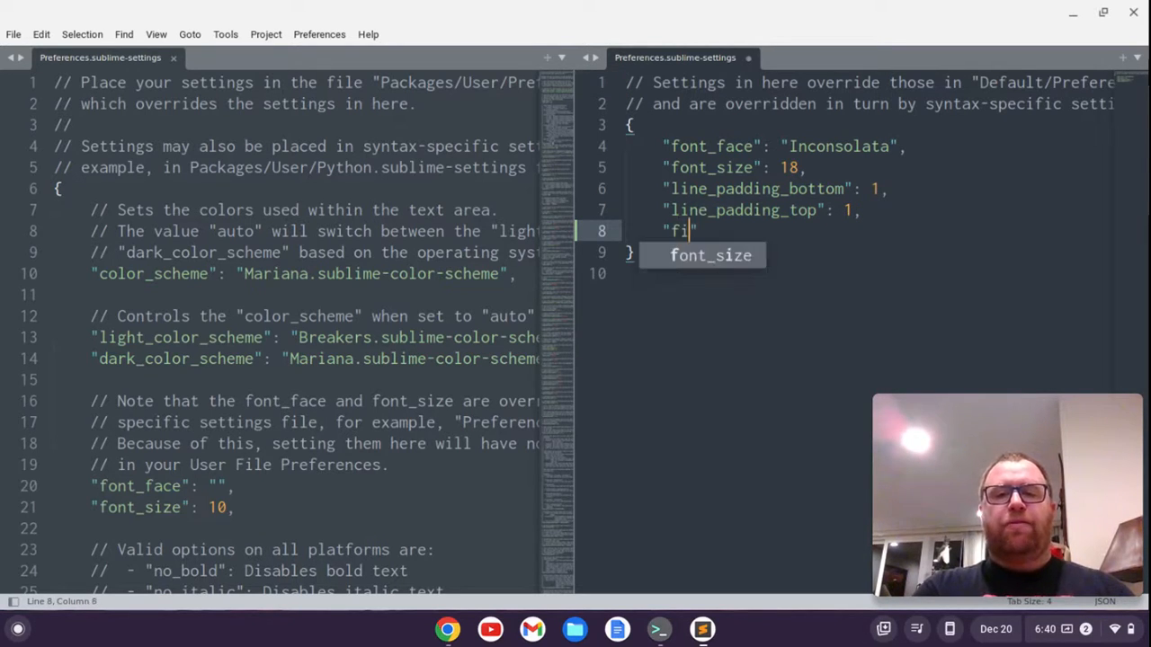
pyautogui.write('file_tab_style"')
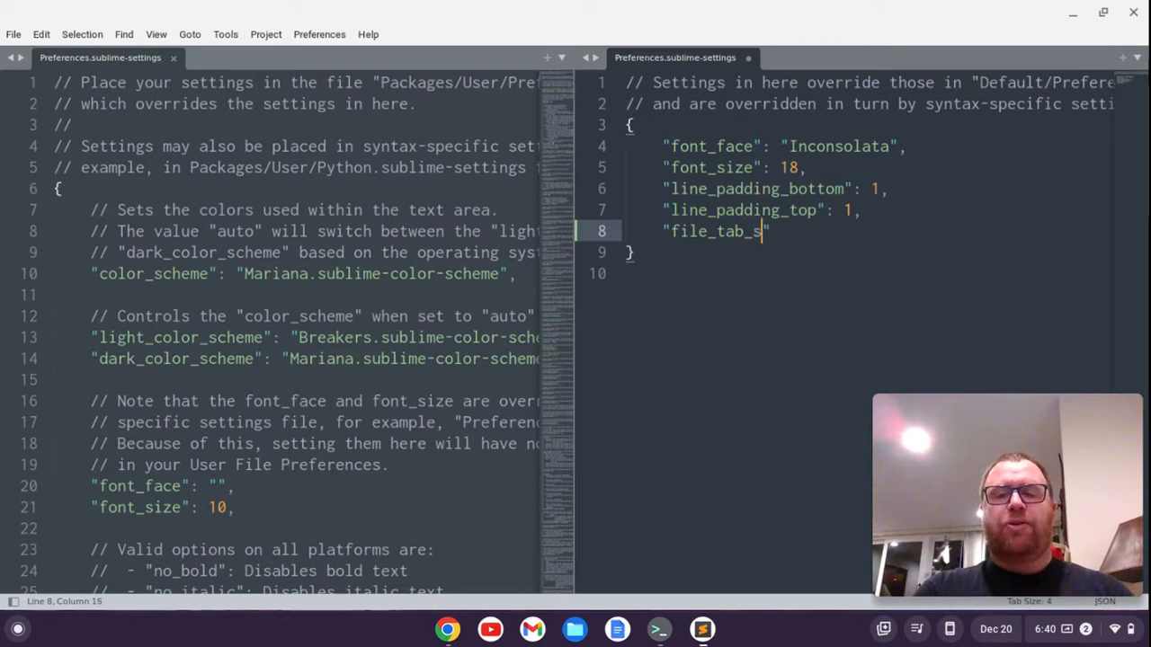
pyautogui.write(': "angl')
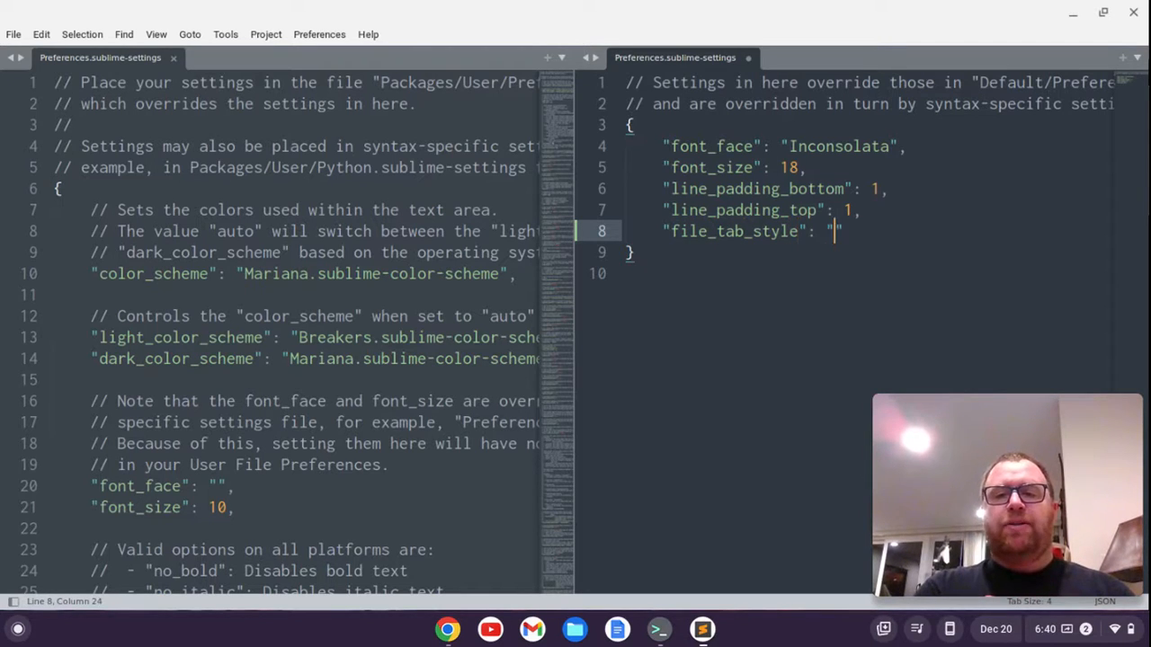
pyautogui.write('ed')
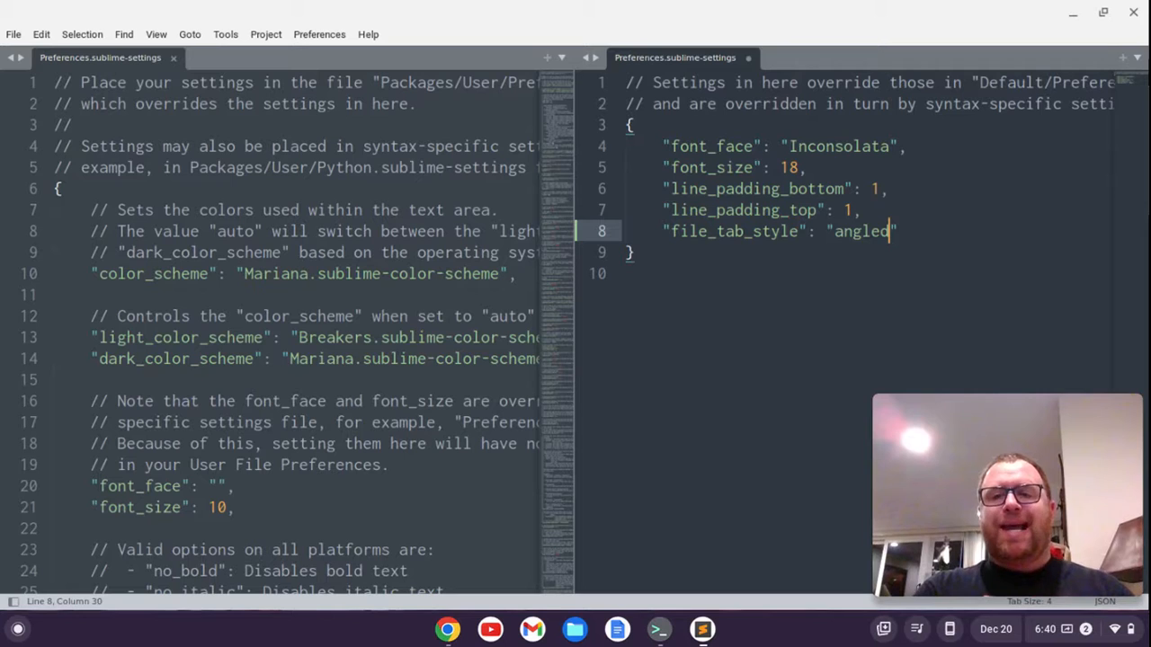
pyautogui.write('",')
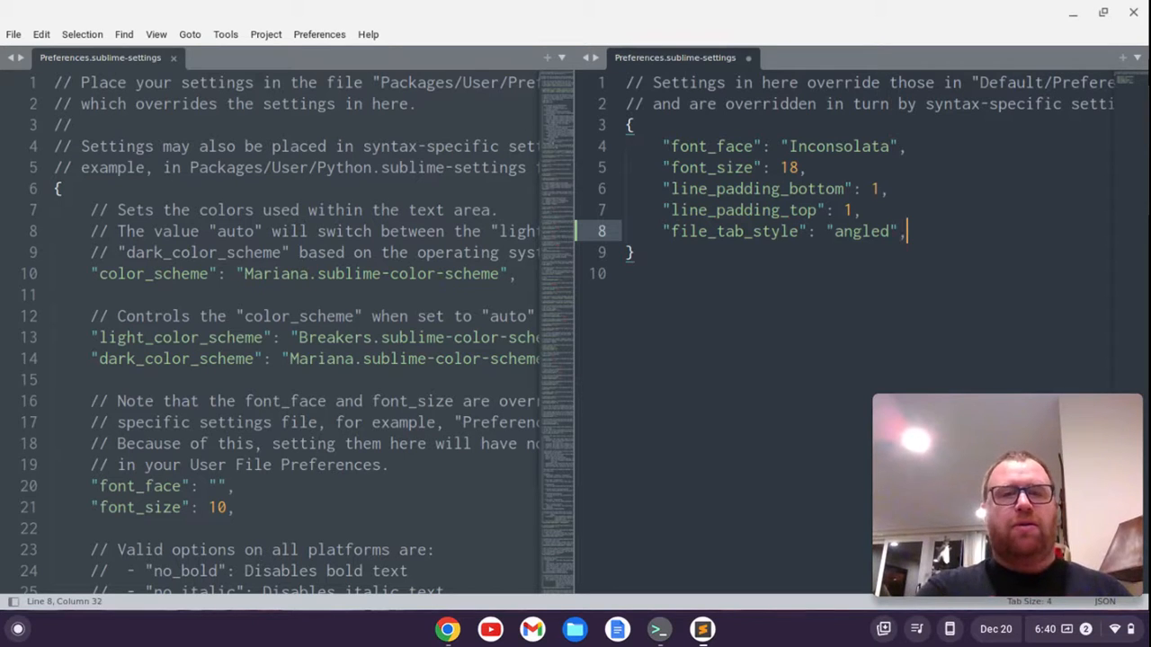
pyautogui.hotkey('ctrl', 's')
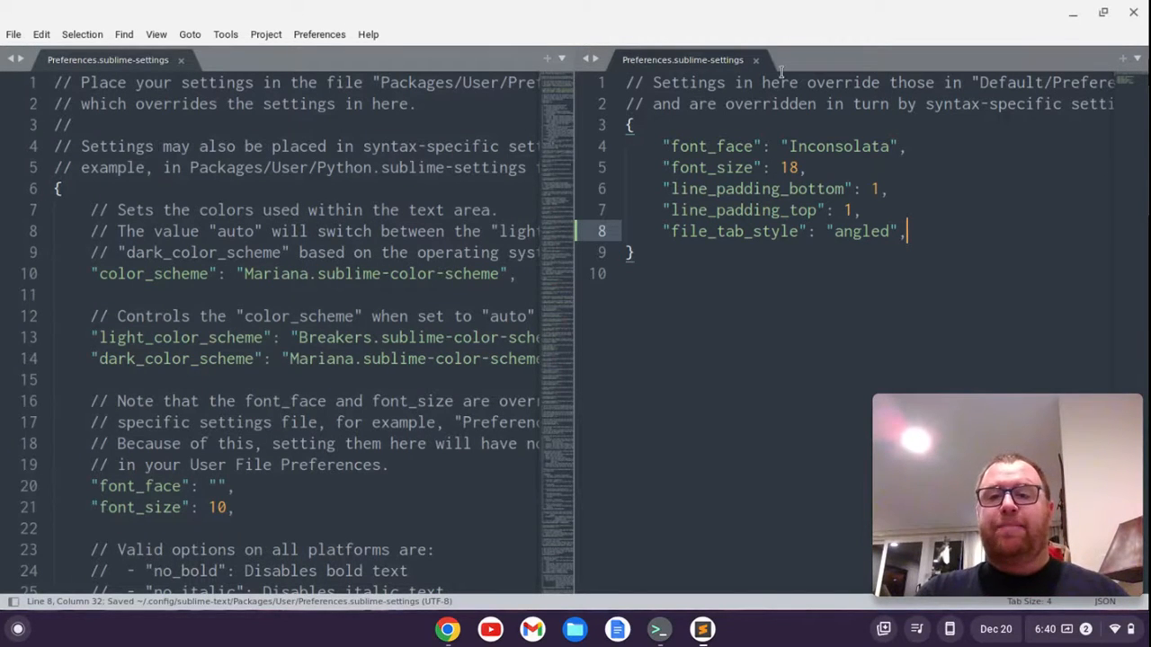
pyautogui.click(1134, 13)
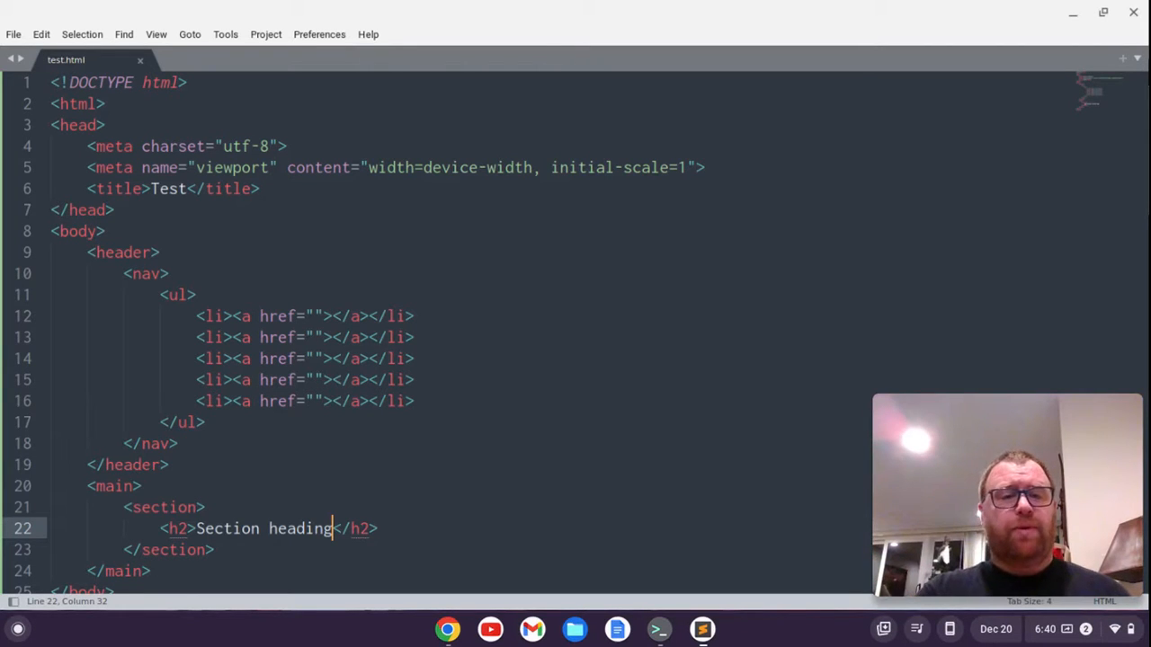
# Change the editor's color scheme to Monokai with UI: Select Color Scheme
pyautogui.hotkey('ctrl', 'shift', 'p')
pyautogui.write('pref')
pyautogui.press('BackSpace')
pyautogui.press('BackSpace')
pyautogui.press('BackSpace')
pyautogui.press('BackSpace')
pyautogui.write('ui')
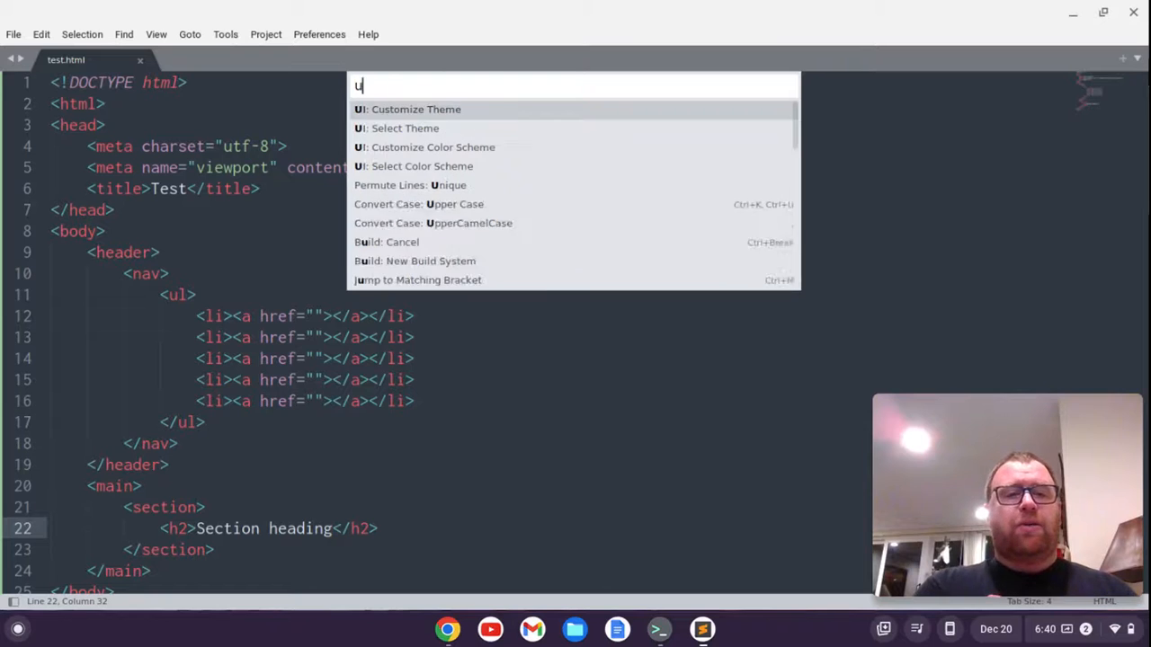
pyautogui.press('Down')
pyautogui.press('Down')
pyautogui.press('Down')
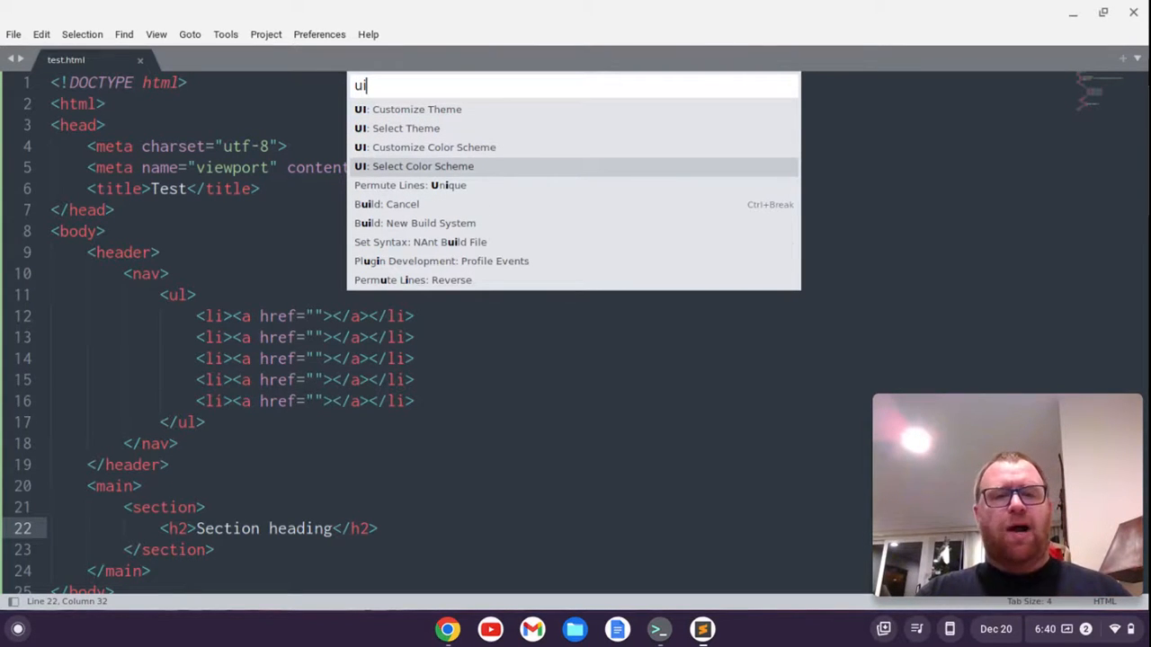
pyautogui.press('Return')
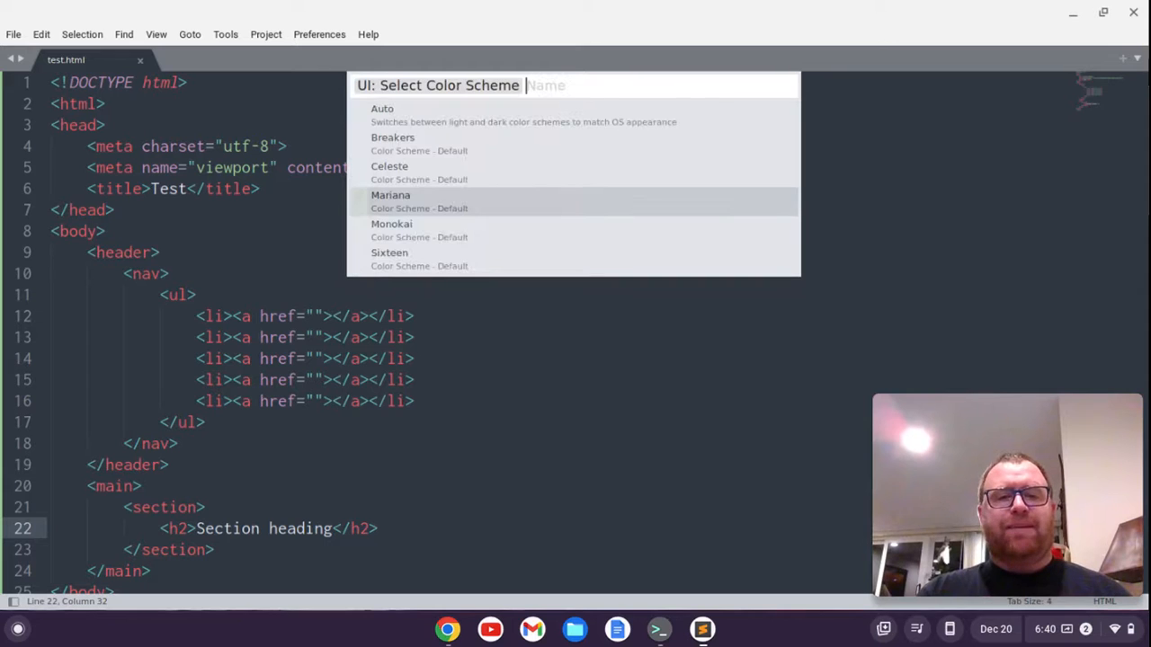
pyautogui.press('Down')
pyautogui.press('Return')
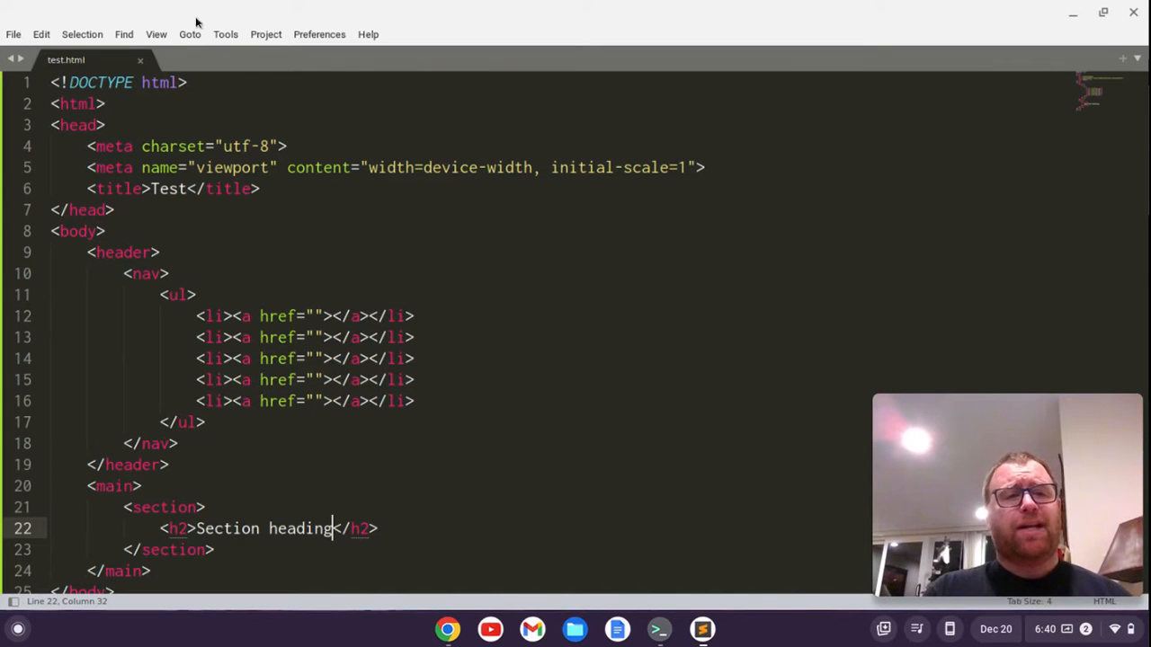
# Hide the menu bar and reopen the Preferences: Settings files
pyautogui.click(157, 36)
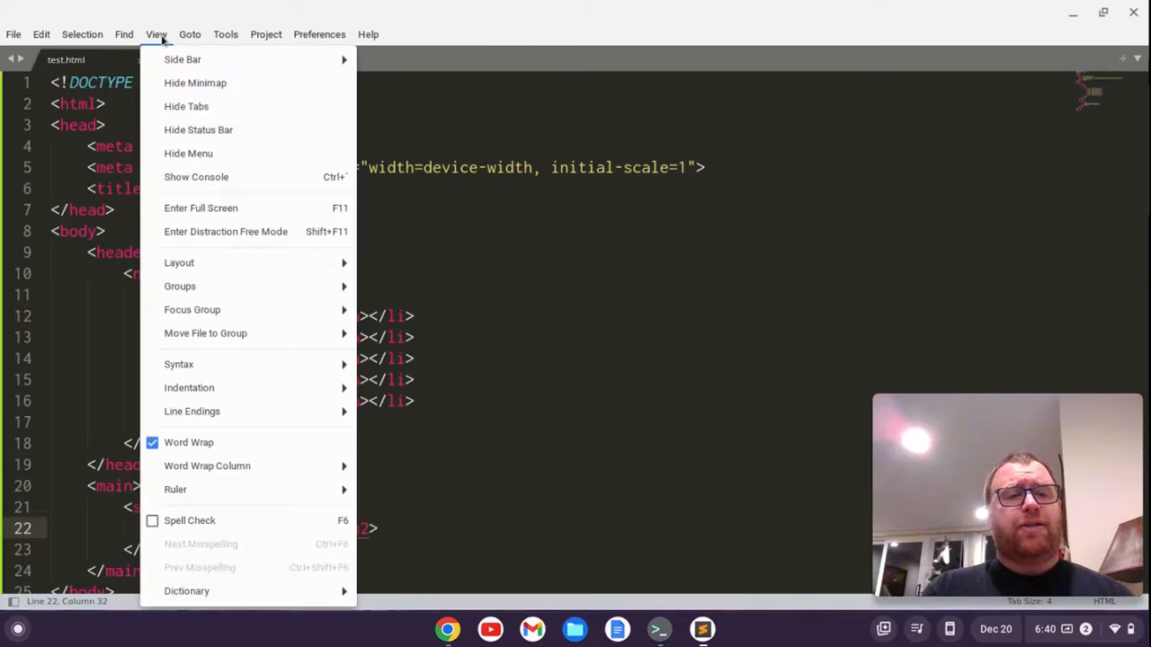
pyautogui.click(178, 154)
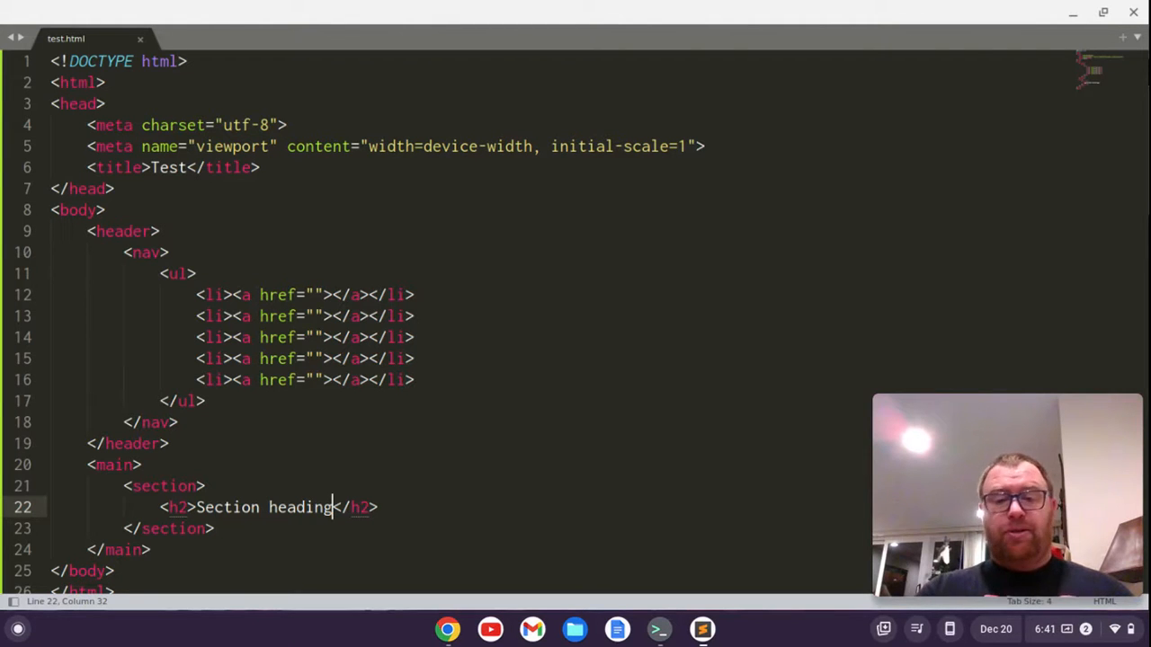
pyautogui.hotkey('ctrl', 'shift', 'p')
pyautogui.write('ui')
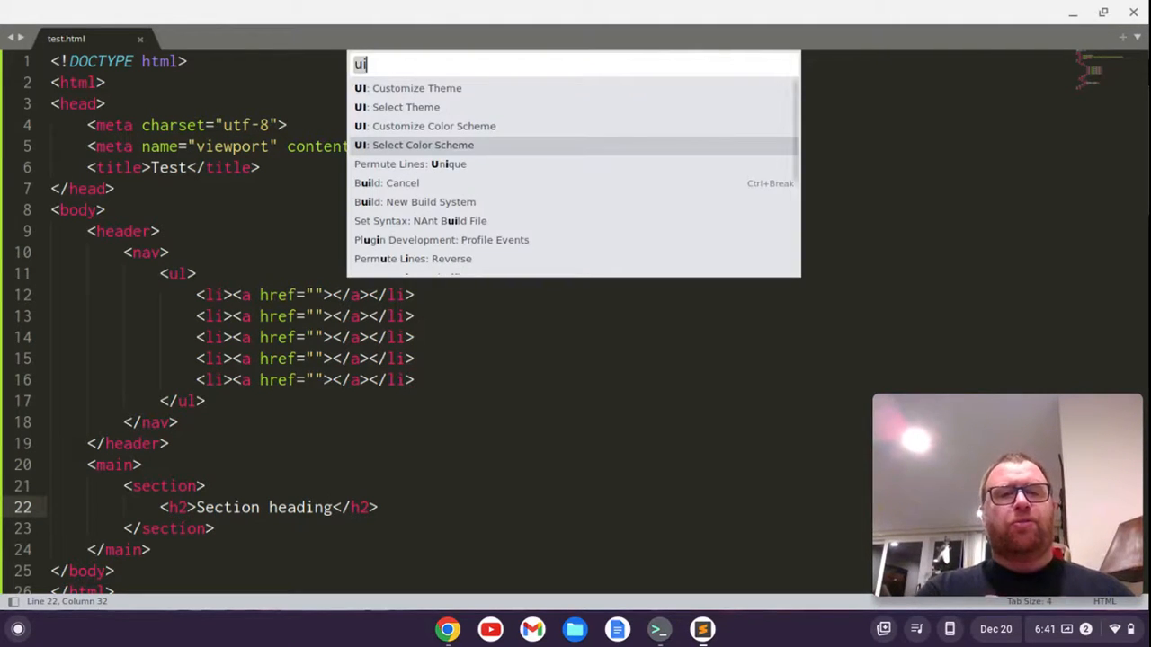
pyautogui.press('BackSpace')
pyautogui.press('BackSpace')
pyautogui.write('pre')
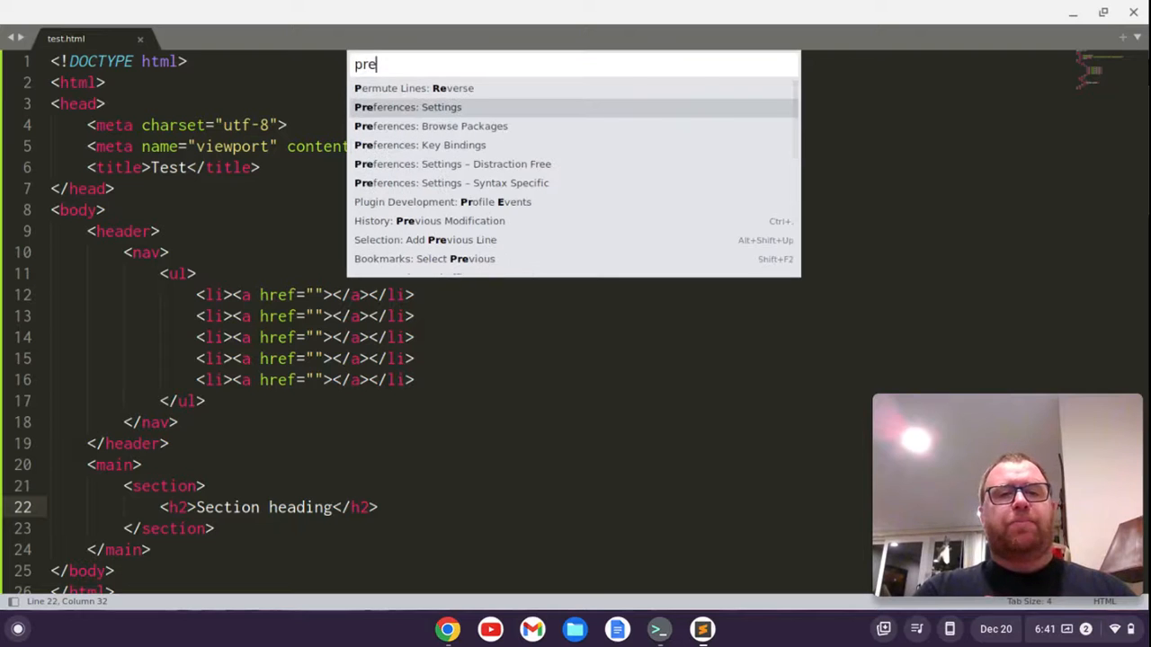
pyautogui.press('Return')
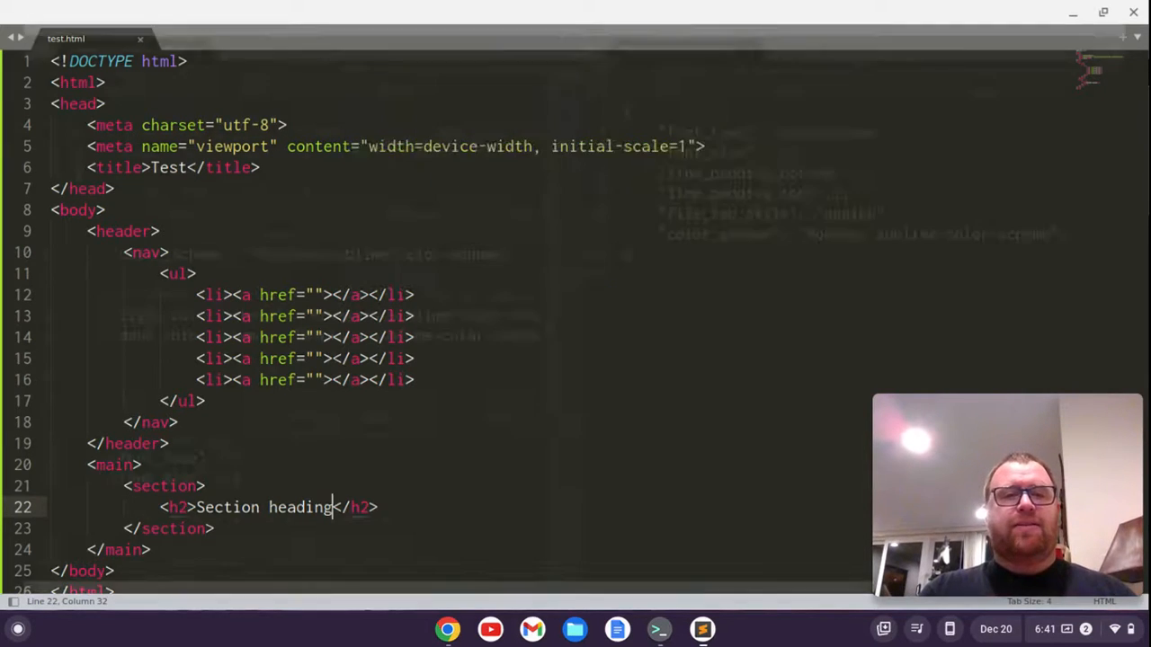
# Add "show_legacy_color_schemes": true, after color_scheme in the user settings, save the file and close the settings window
pyautogui.click(1089, 239)
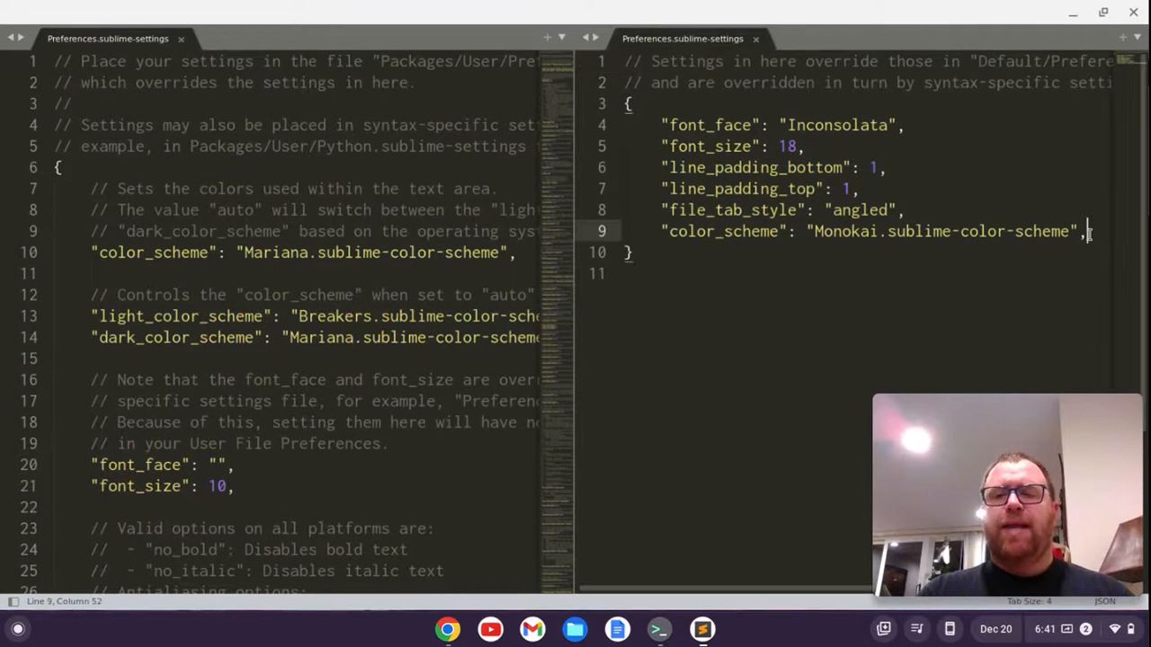
pyautogui.press('Return')
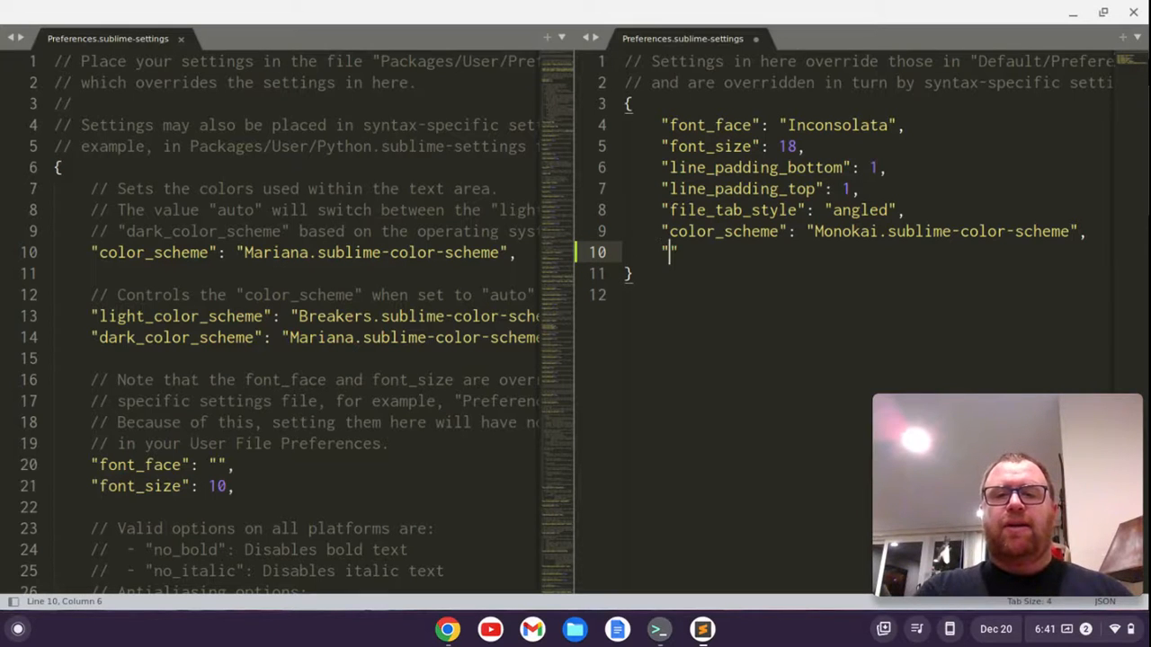
pyautogui.write('"show_')
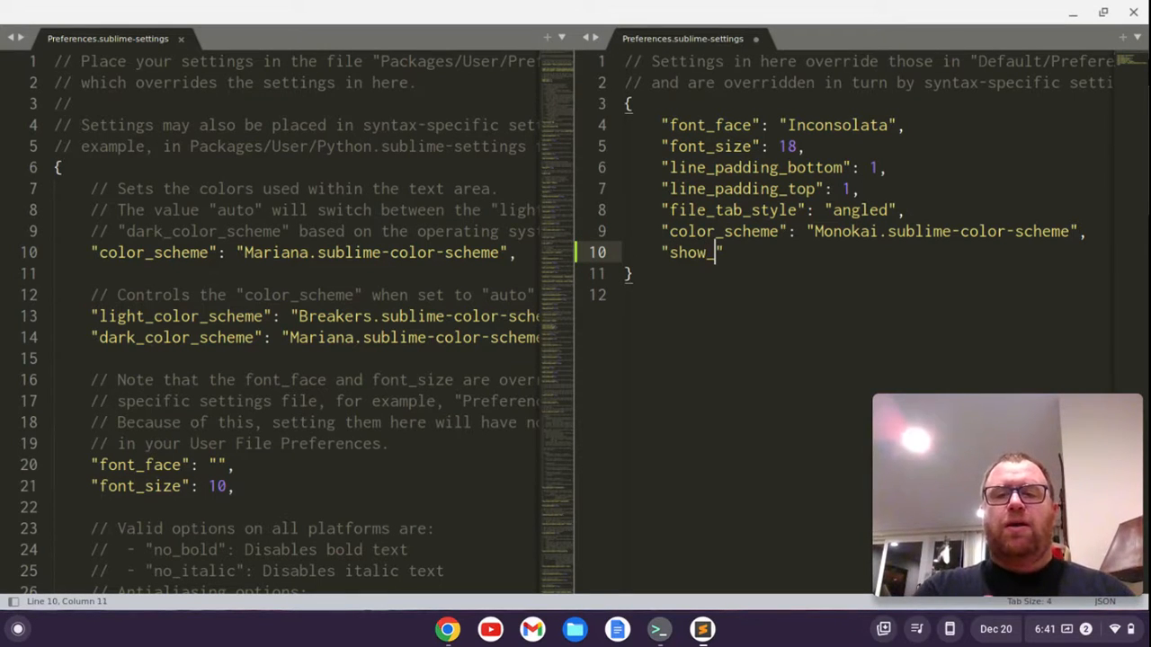
pyautogui.write('legacy_c')
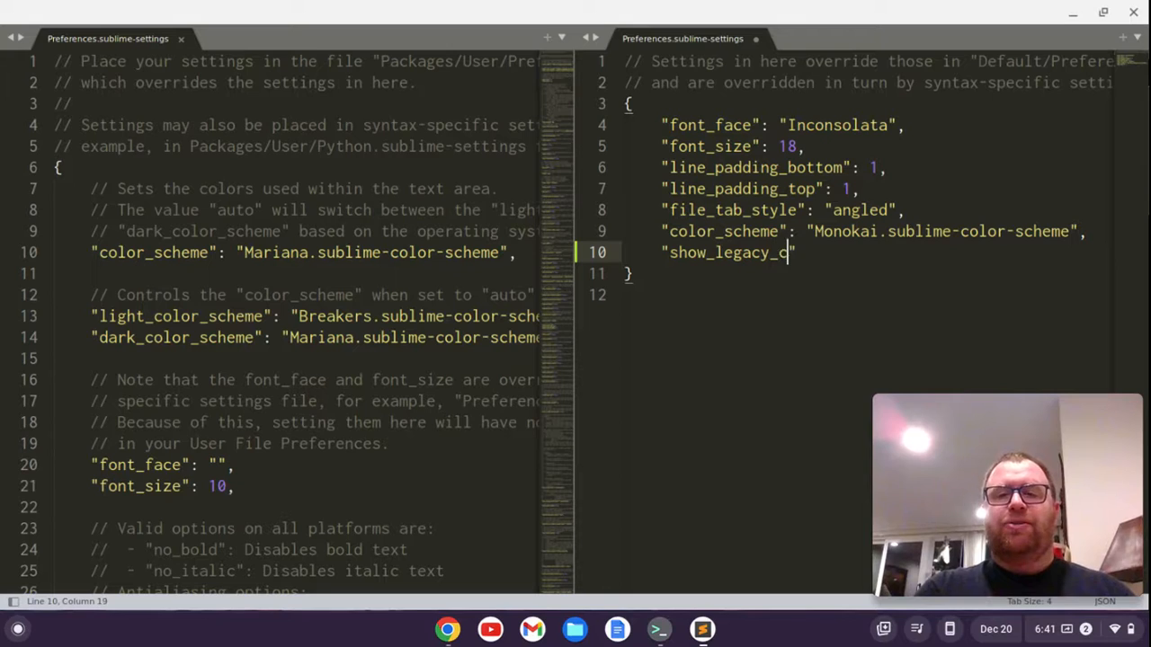
pyautogui.write('olor_scheme')
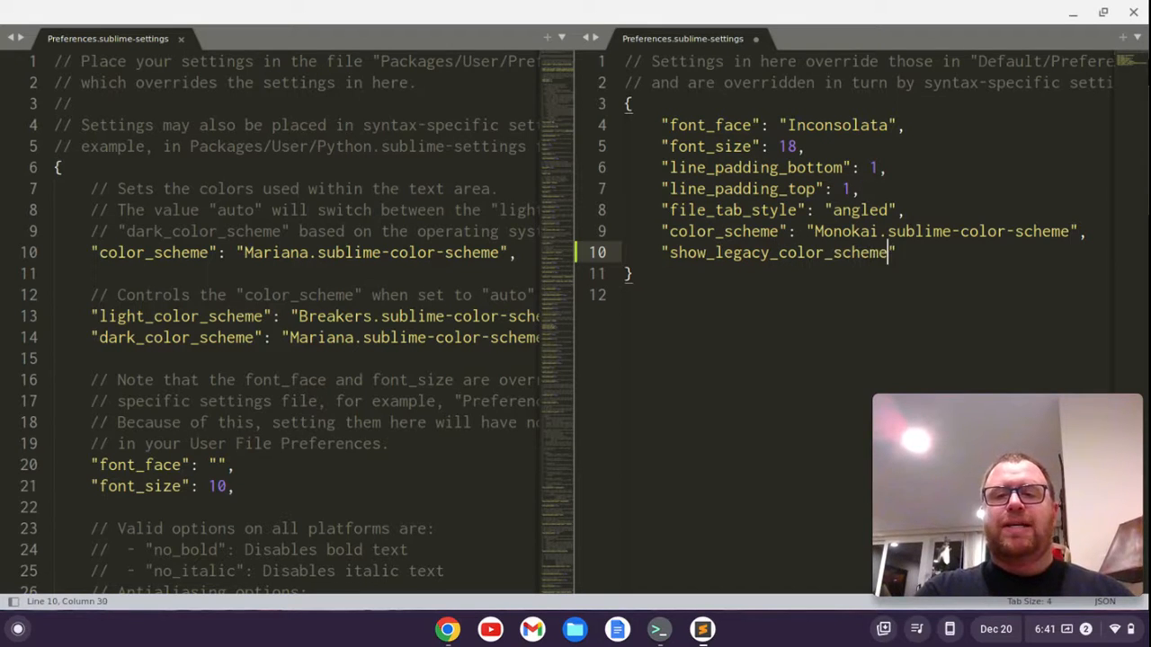
pyautogui.write('s": t')
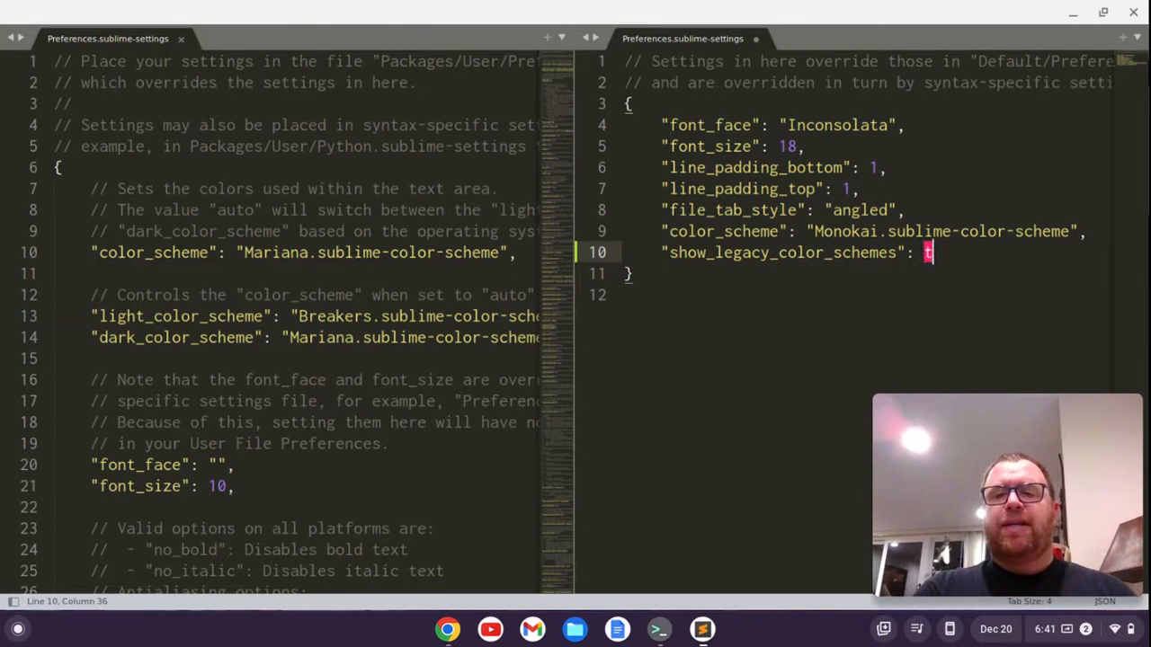
pyautogui.write('rue,')
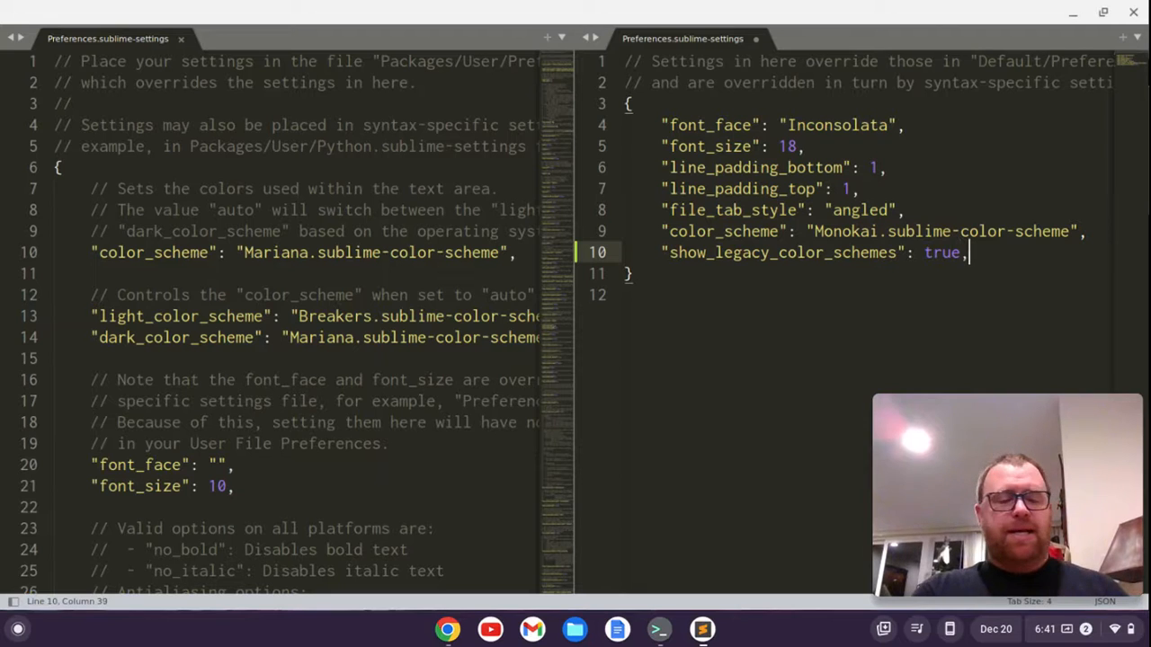
pyautogui.hotkey('ctrl', 's')
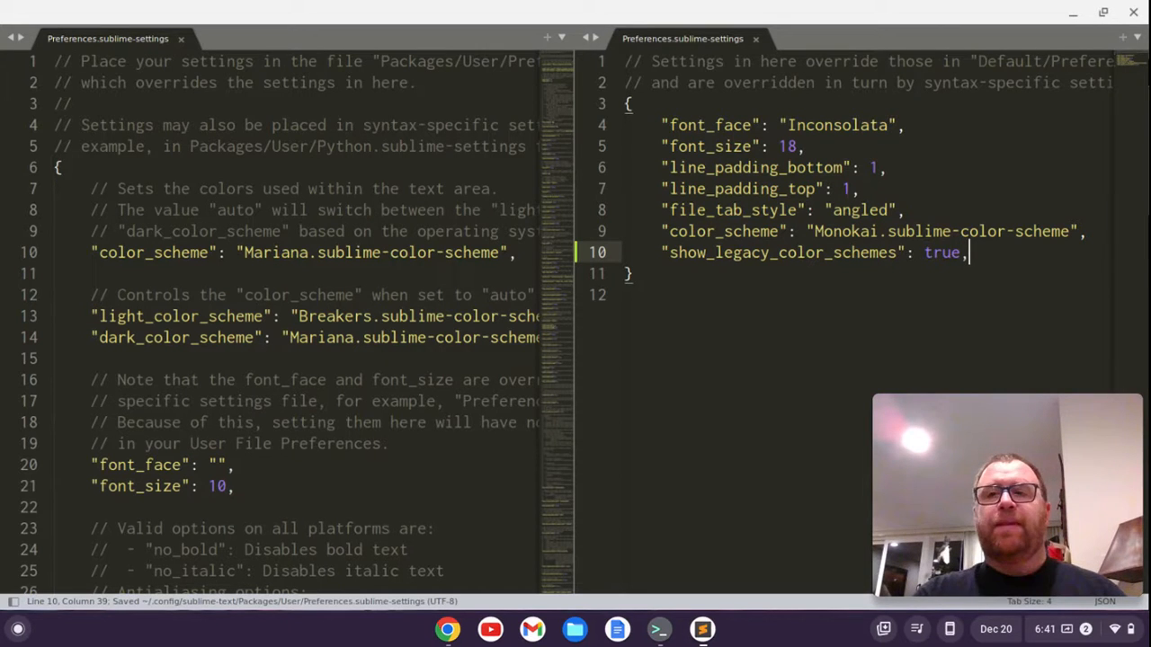
pyautogui.click(1133, 12)
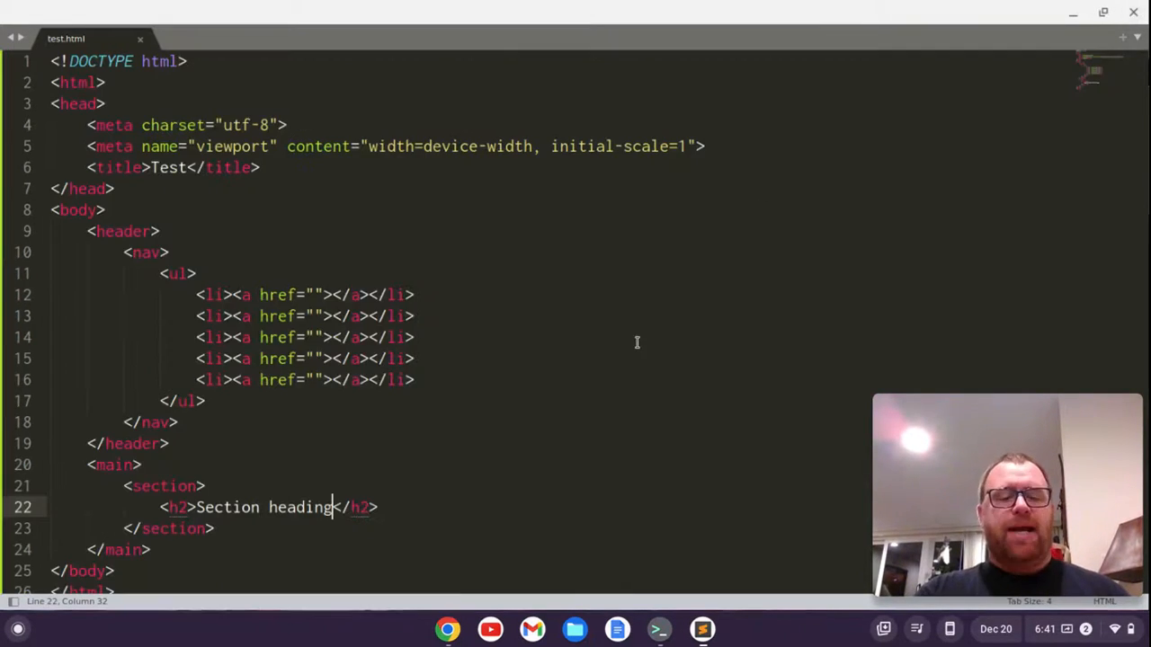
# Preview the legacy color schemes with UI: Select Color Scheme, going from Zenburnesque back through All Hallow's Eve to Auto
pyautogui.hotkey('ctrl', 'shift', 'p')
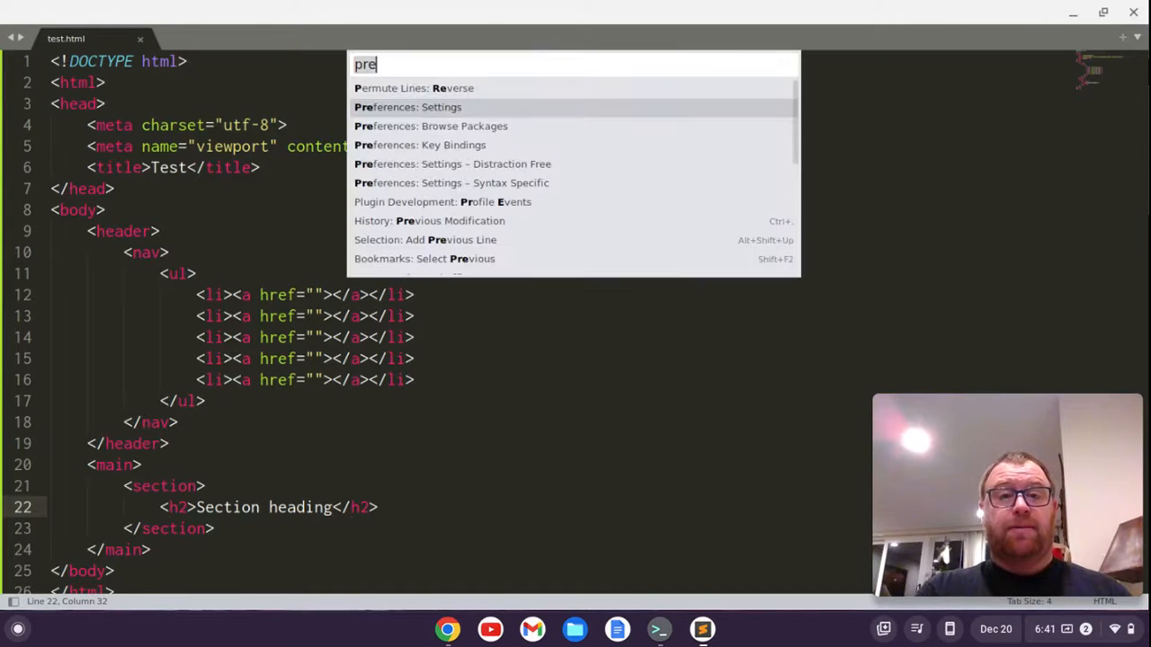
pyautogui.write('ui')
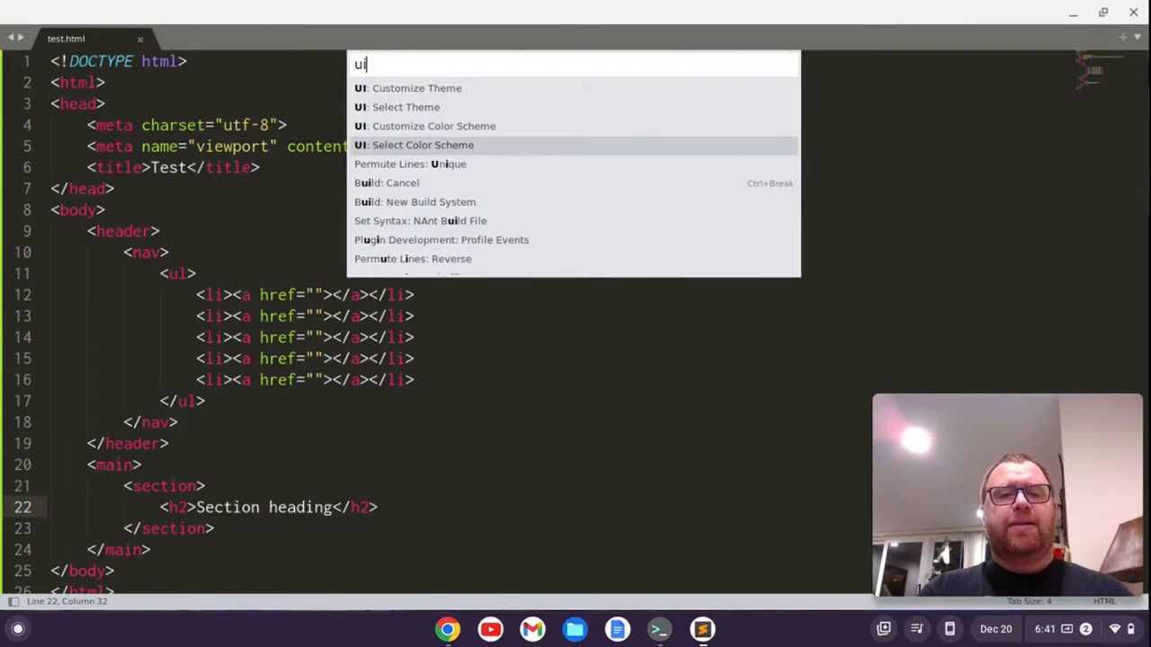
pyautogui.press('Return')
pyautogui.press('Up')
pyautogui.press('Up')
pyautogui.press('Up')
pyautogui.press('Up')
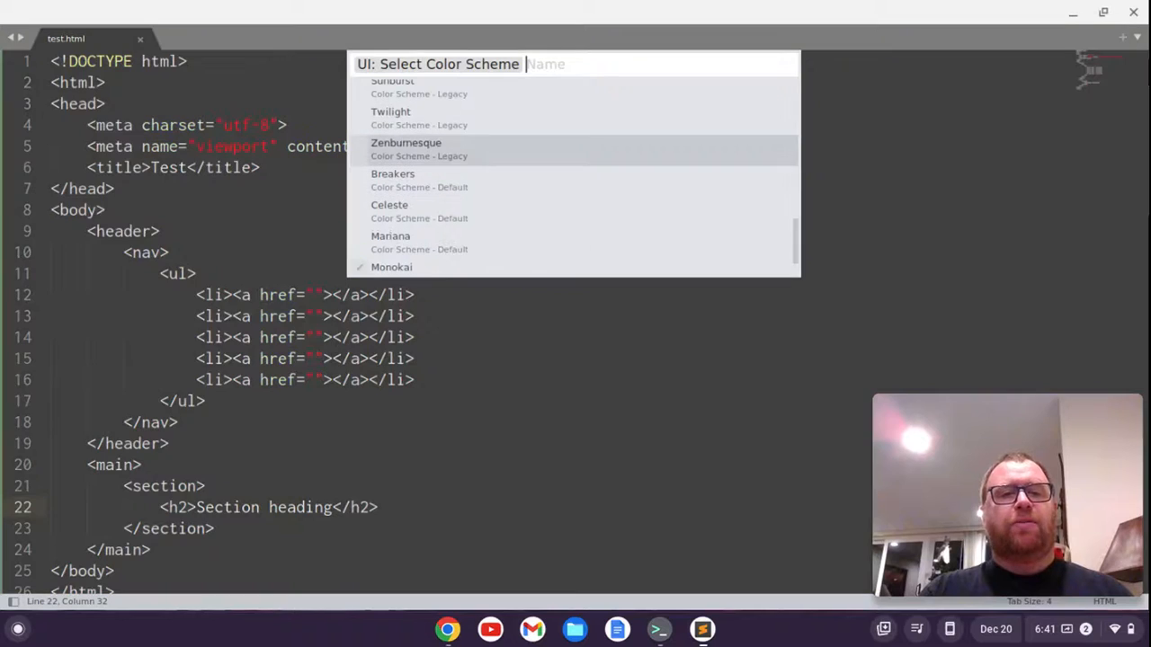
pyautogui.press('Up')
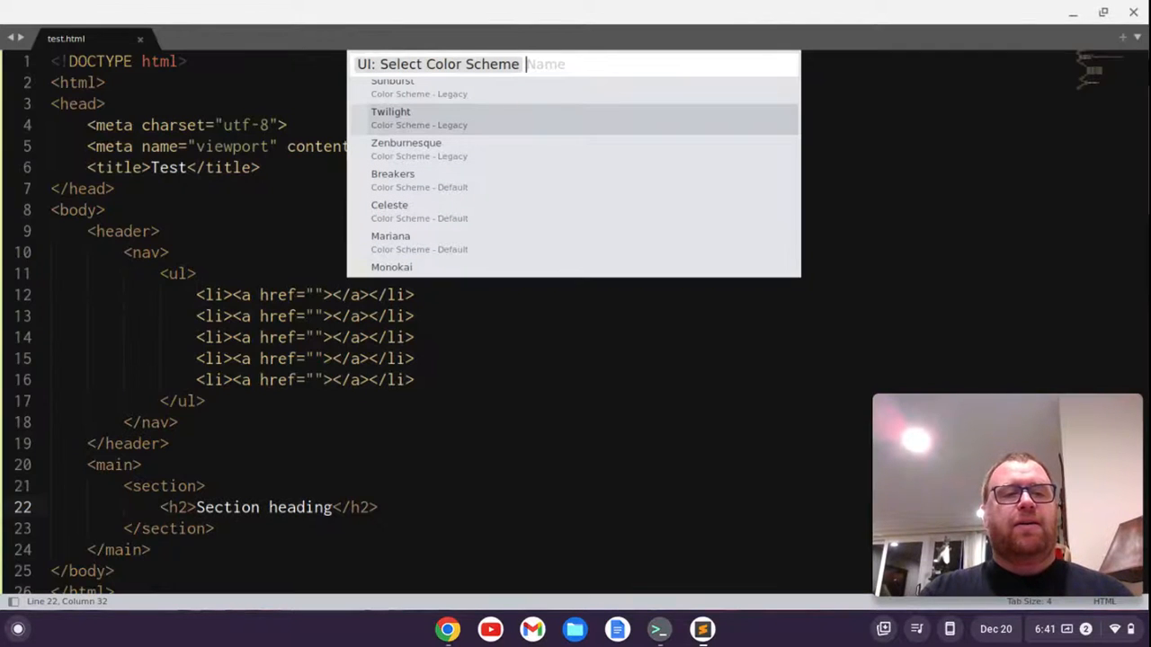
pyautogui.press('Up')
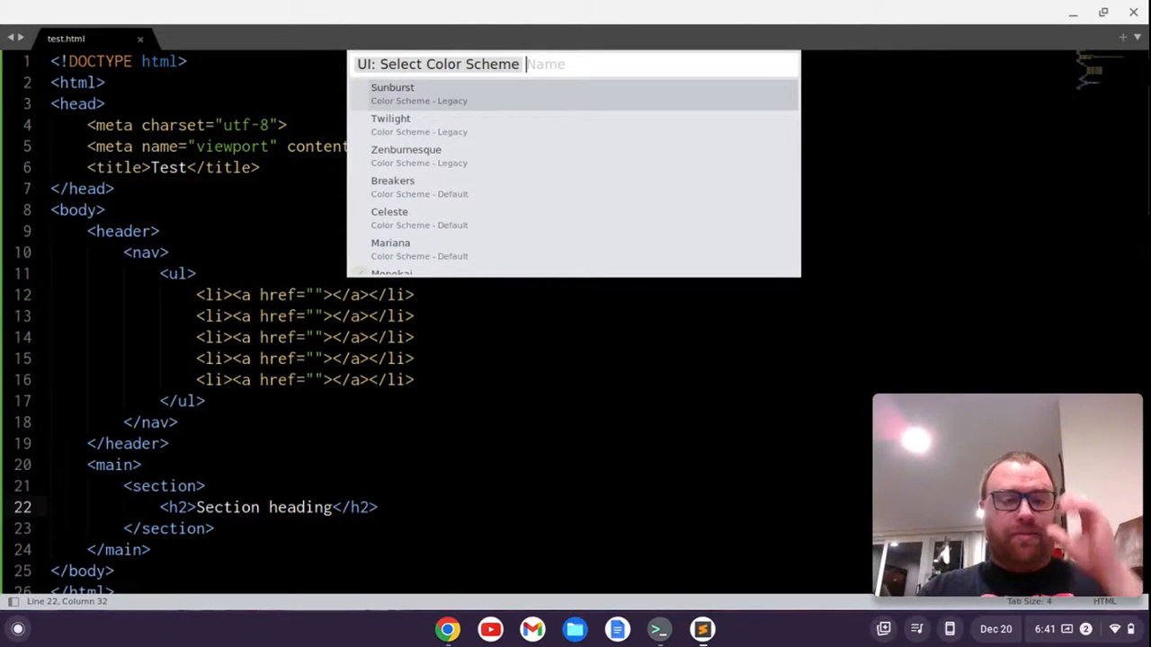
pyautogui.press('Up')
pyautogui.press('Up')
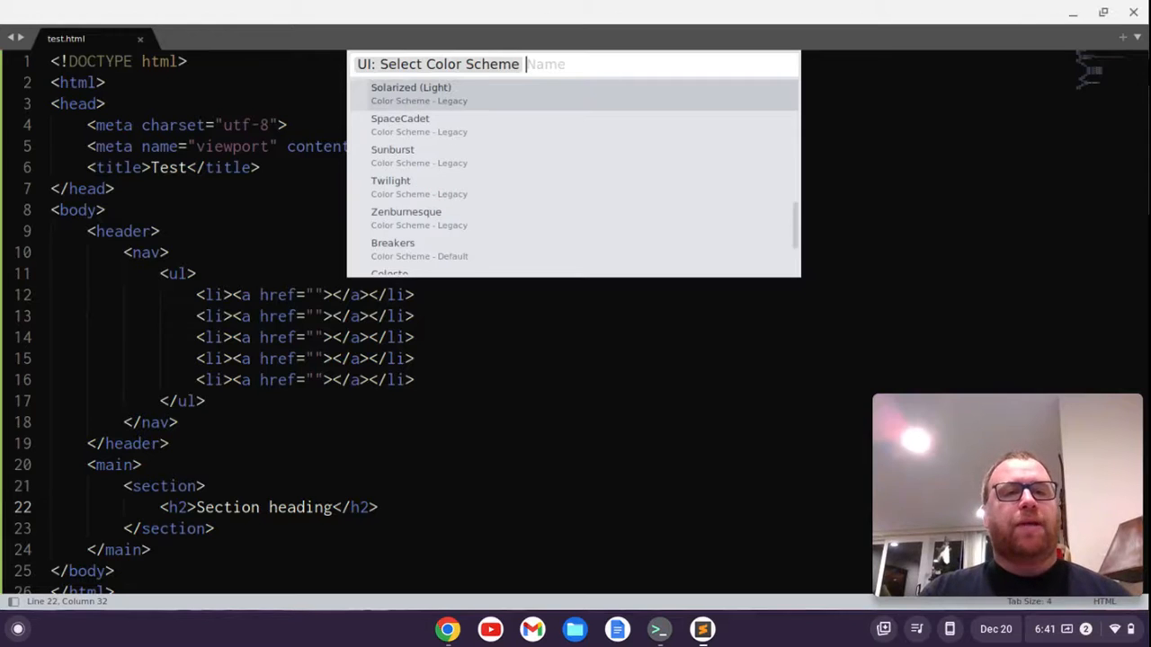
pyautogui.press('Up')
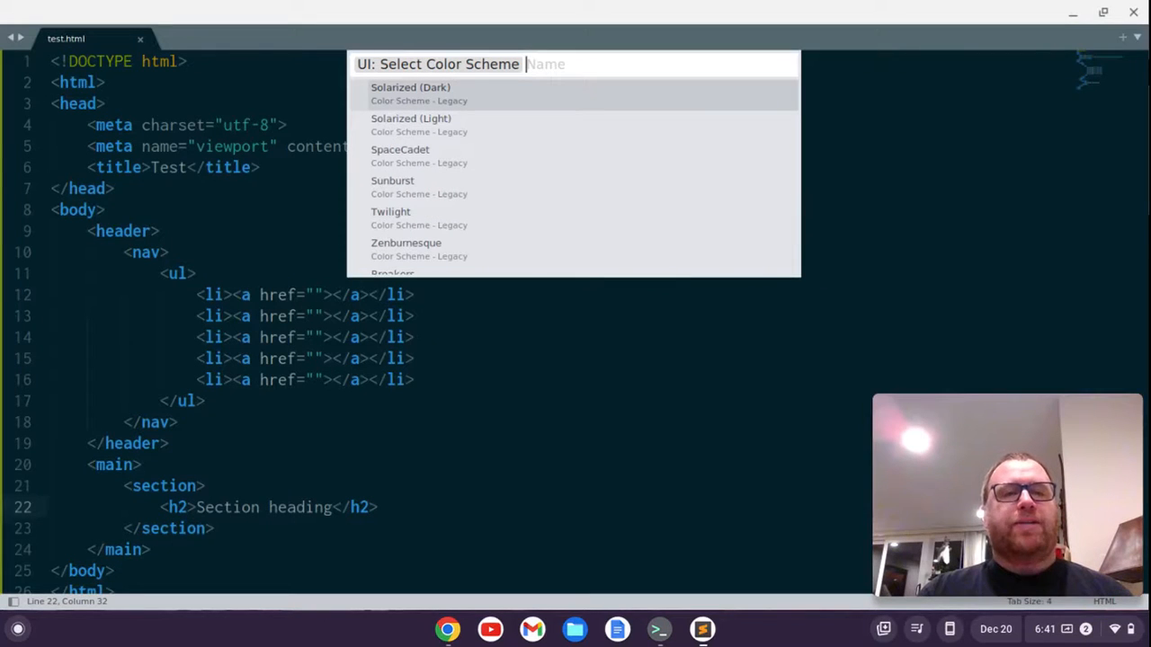
pyautogui.press('Up')
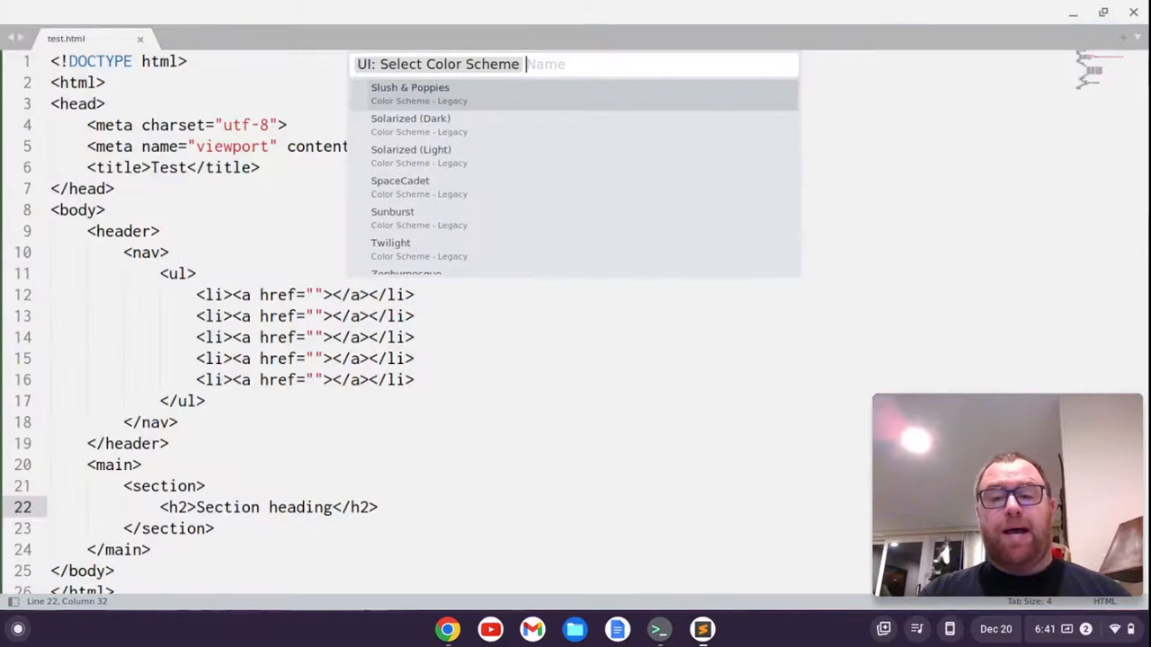
pyautogui.press('Up')
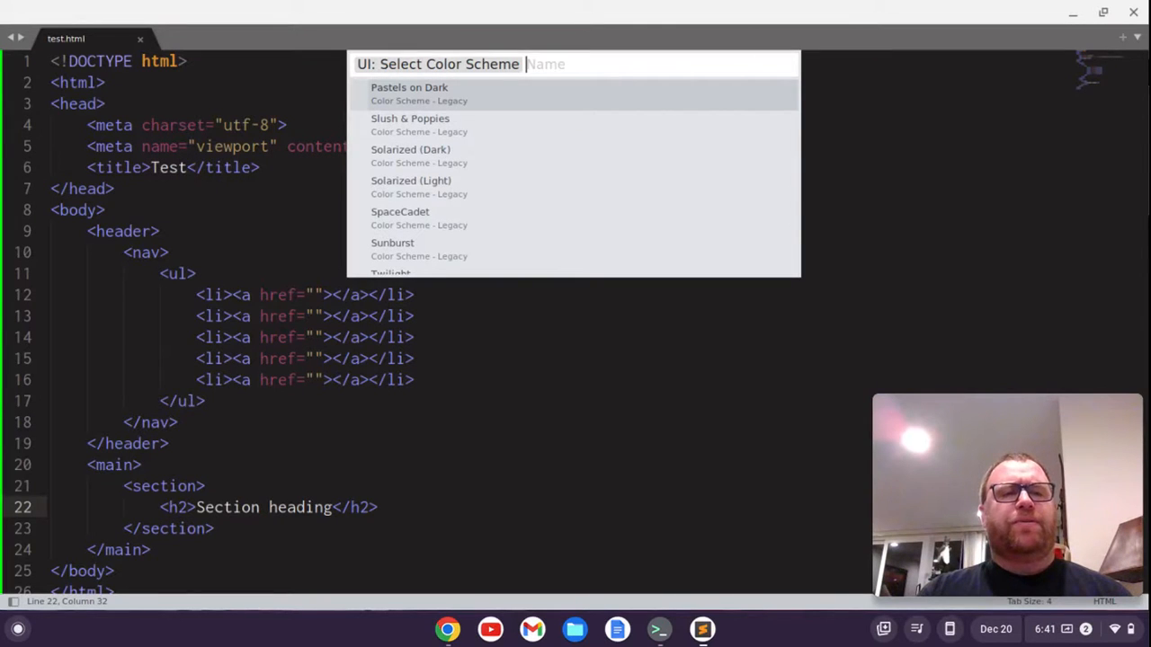
pyautogui.press('Up')
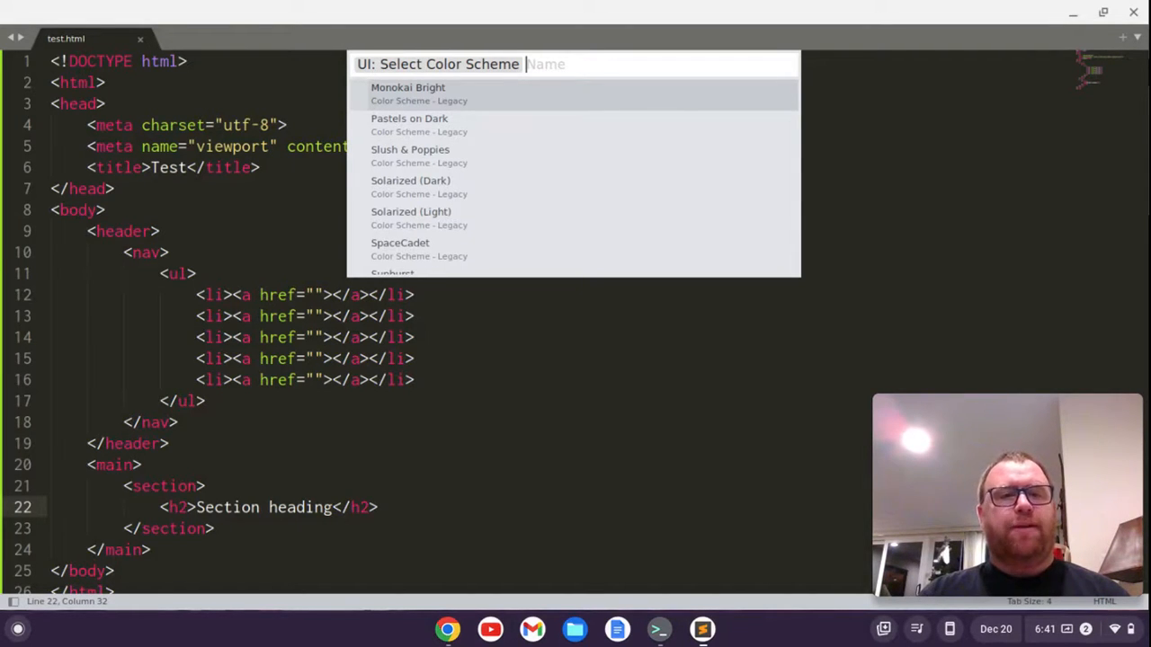
pyautogui.press('Up')
pyautogui.press('Up')
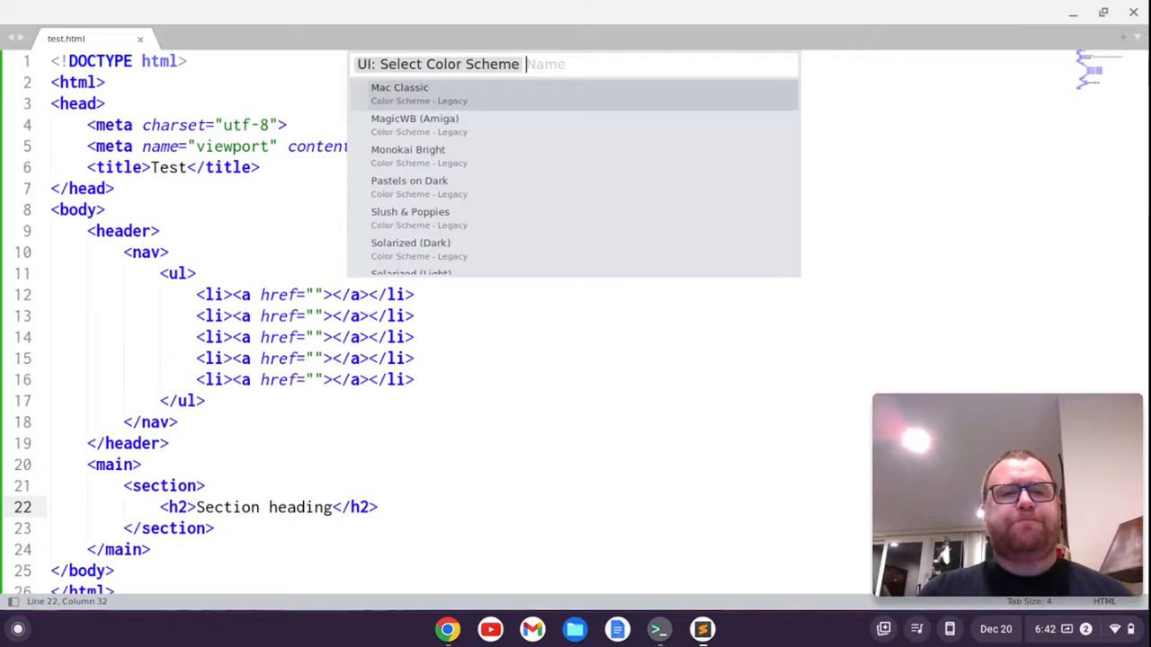
pyautogui.press('Up')
pyautogui.press('Up')
pyautogui.press('Up')
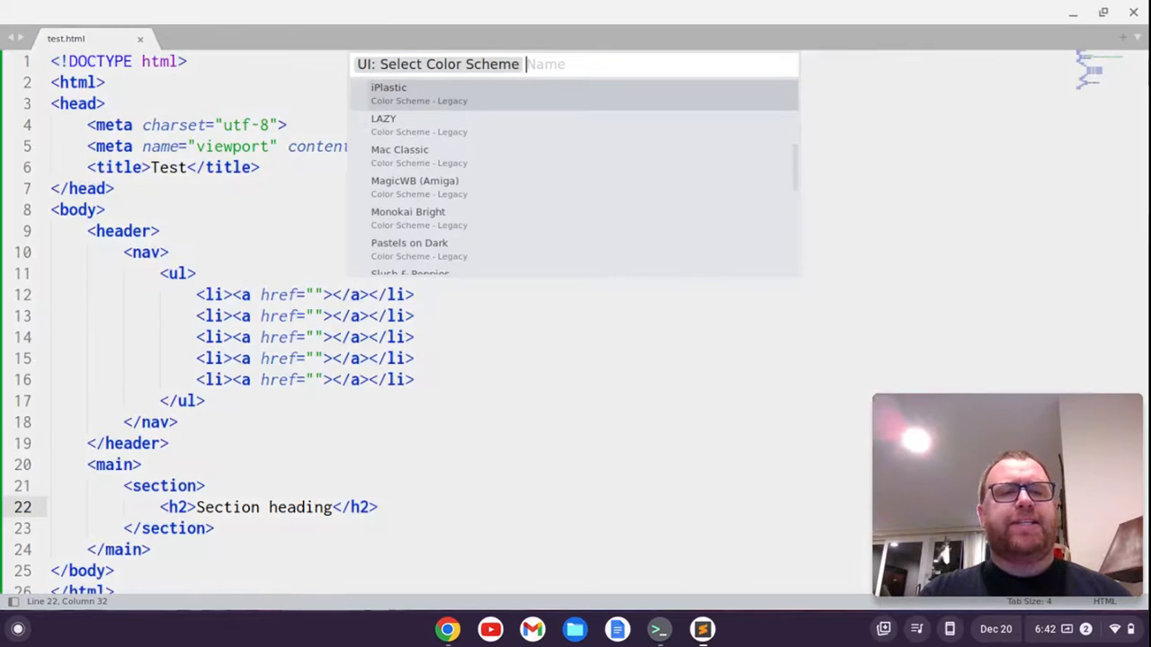
pyautogui.press('Up')
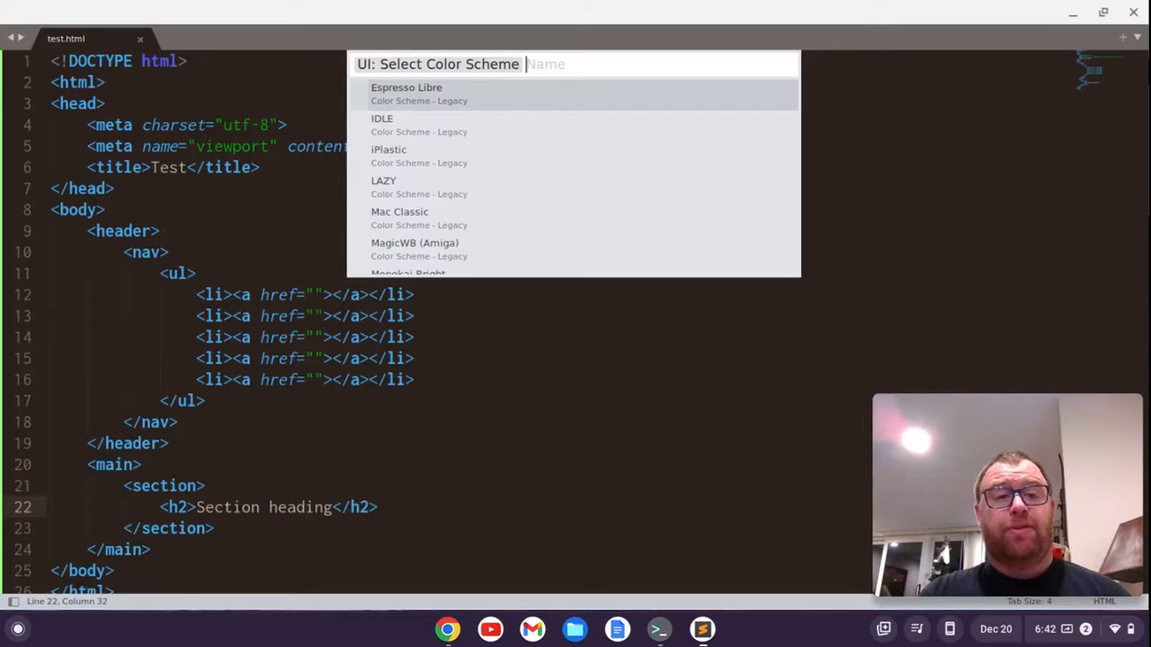
pyautogui.press('Up')
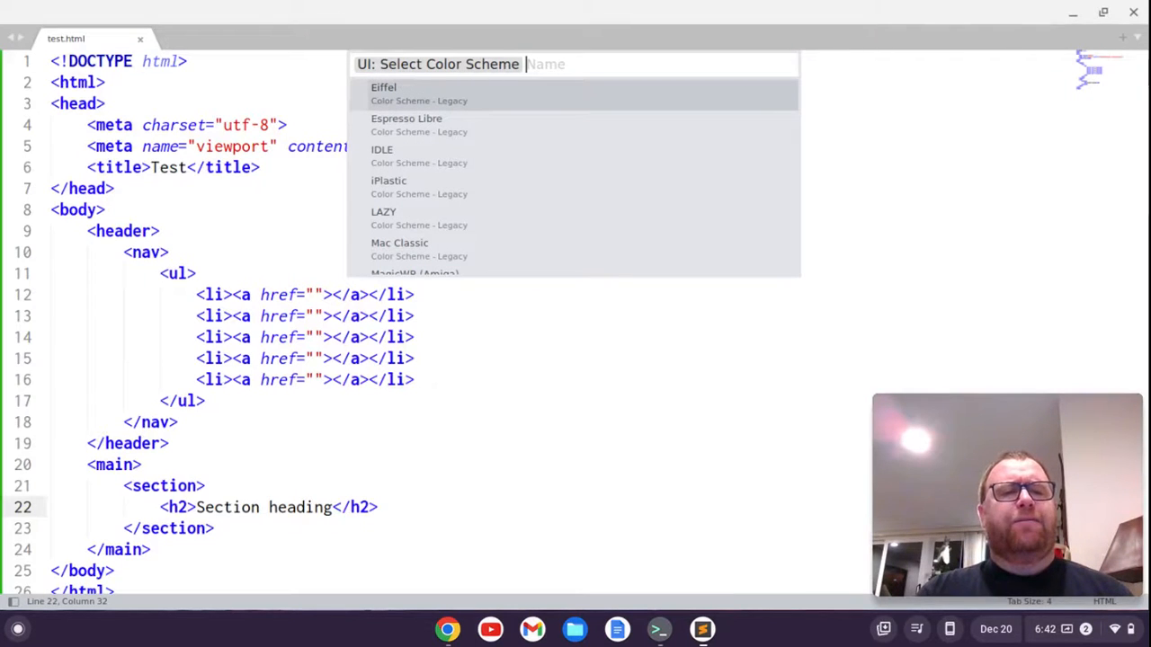
pyautogui.press('Up')
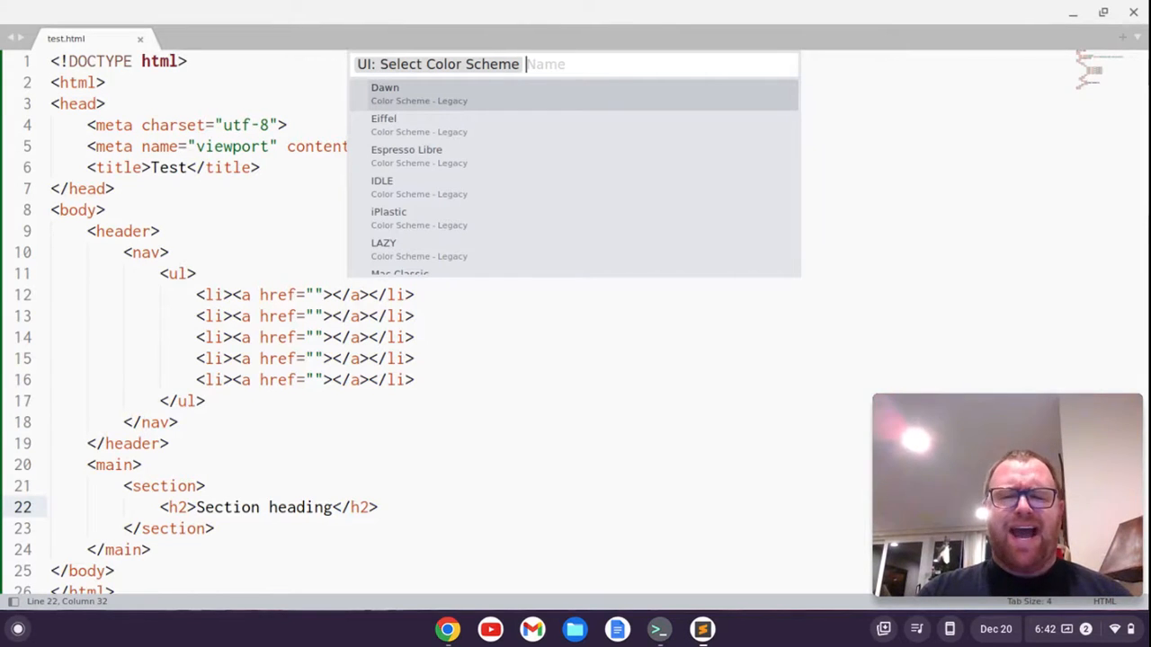
pyautogui.press('Up')
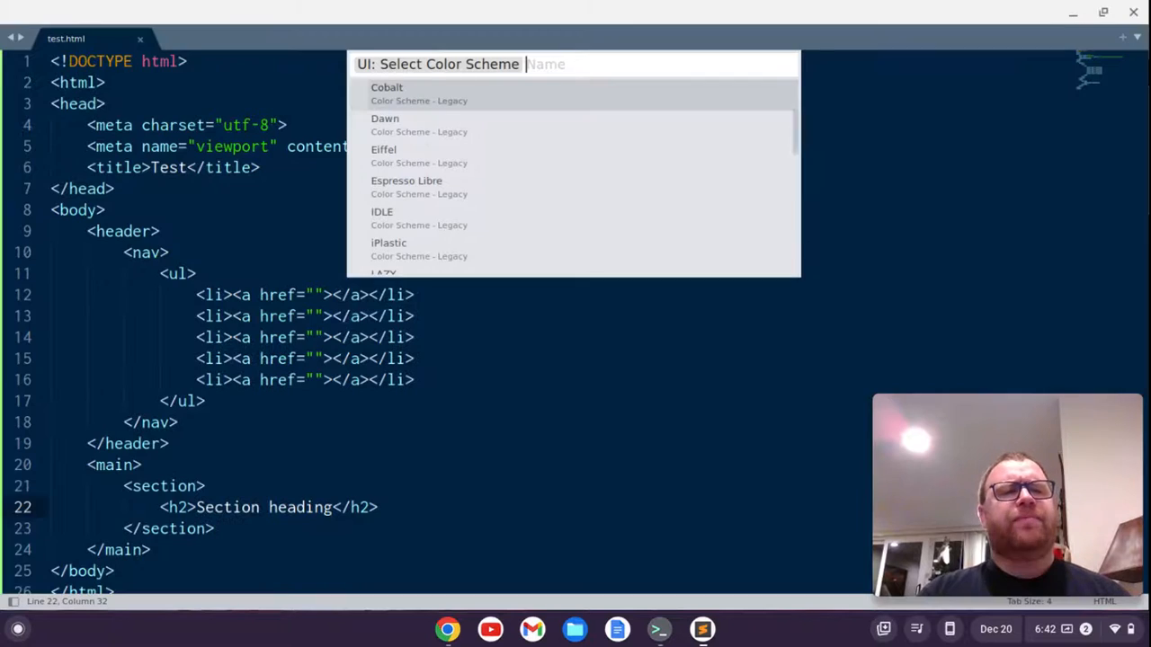
pyautogui.press('Up')
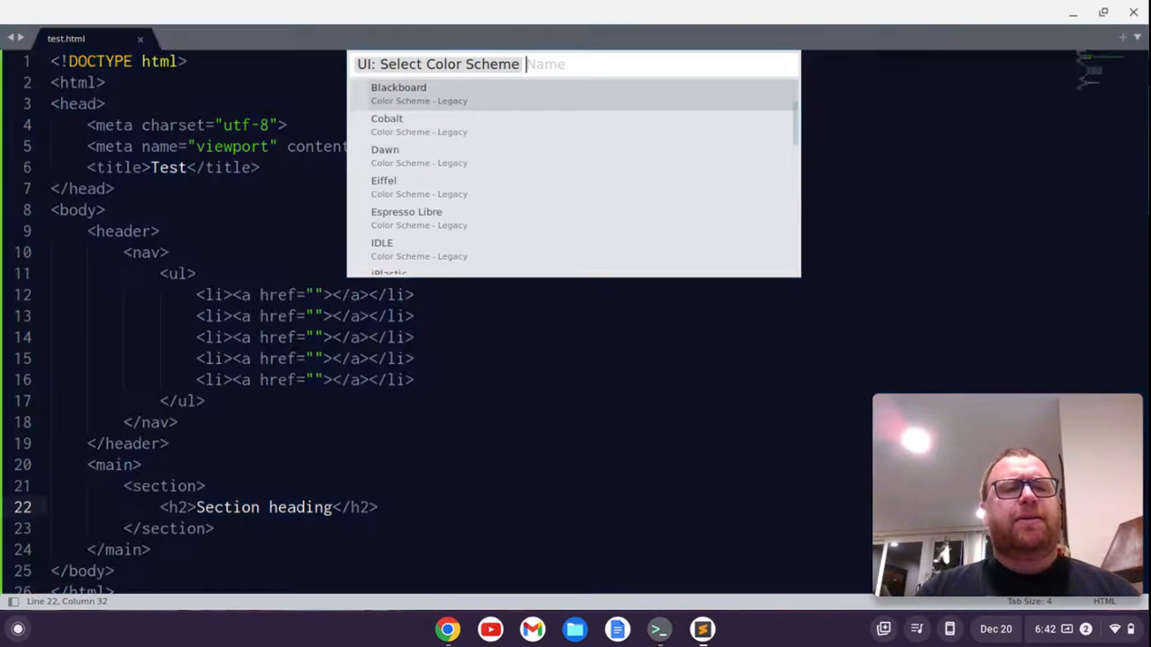
pyautogui.press('Up')
pyautogui.press('Up')
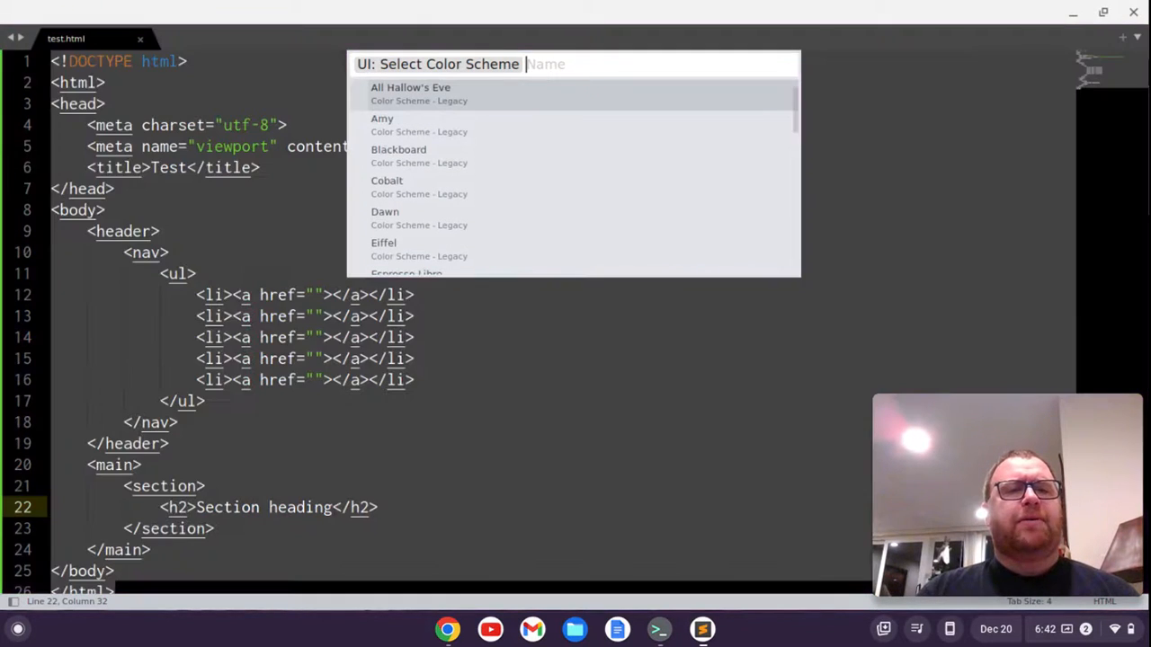
pyautogui.press('Up')
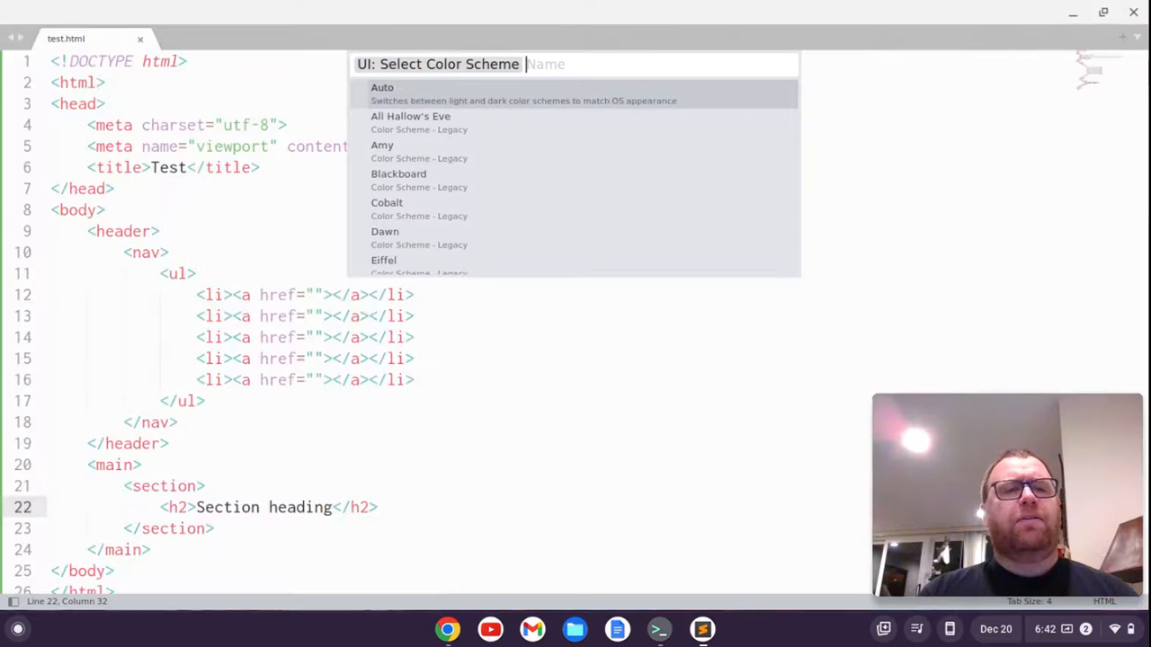
# Apply the legacy Monokai Bright color scheme to the editor
pyautogui.press('Down')
pyautogui.press('Down')
pyautogui.press('Down')
pyautogui.press('Down')
pyautogui.press('Down')
pyautogui.press('Down')
pyautogui.press('Down')
pyautogui.press('Down')
pyautogui.press('Down')
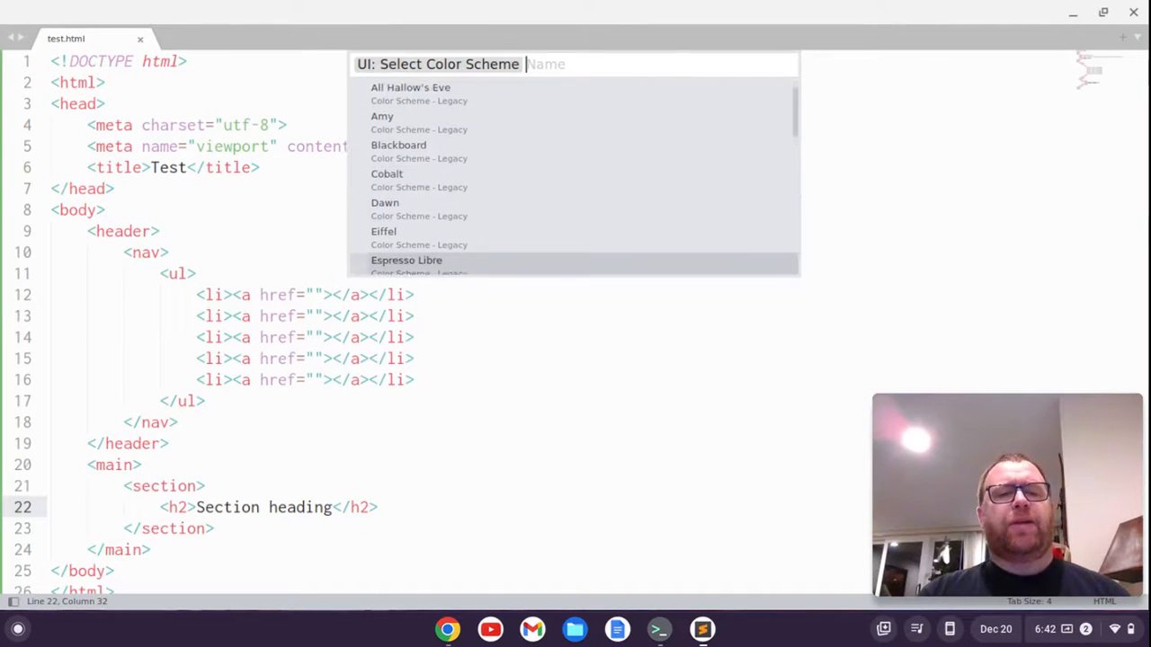
pyautogui.press('Down')
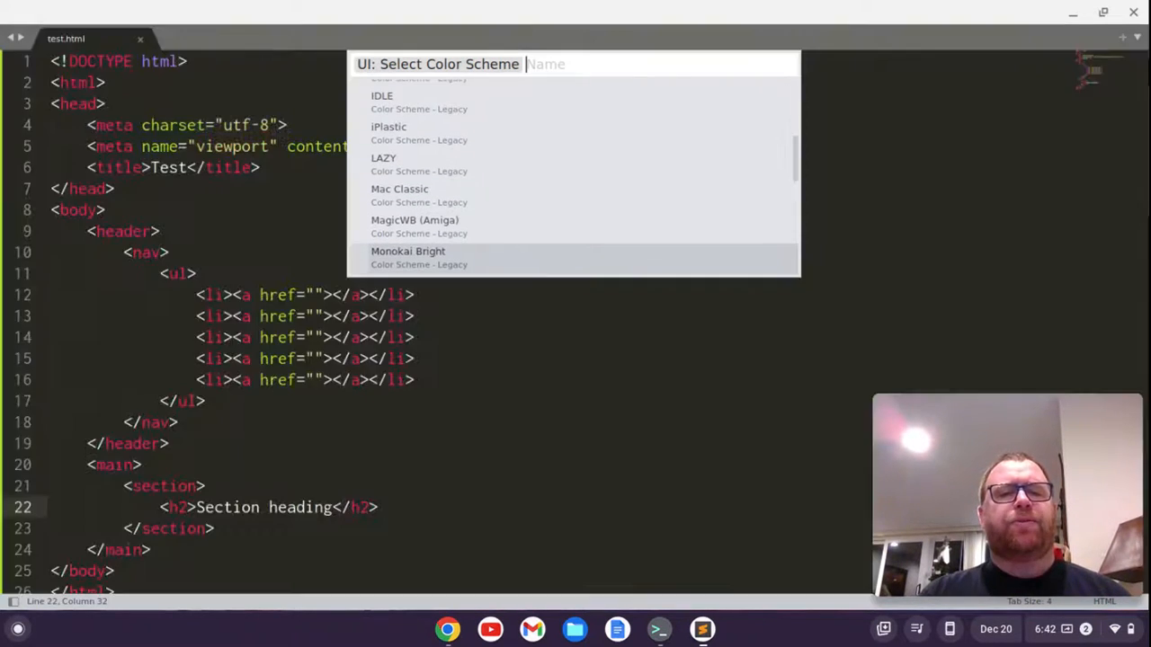
pyautogui.press('Return')
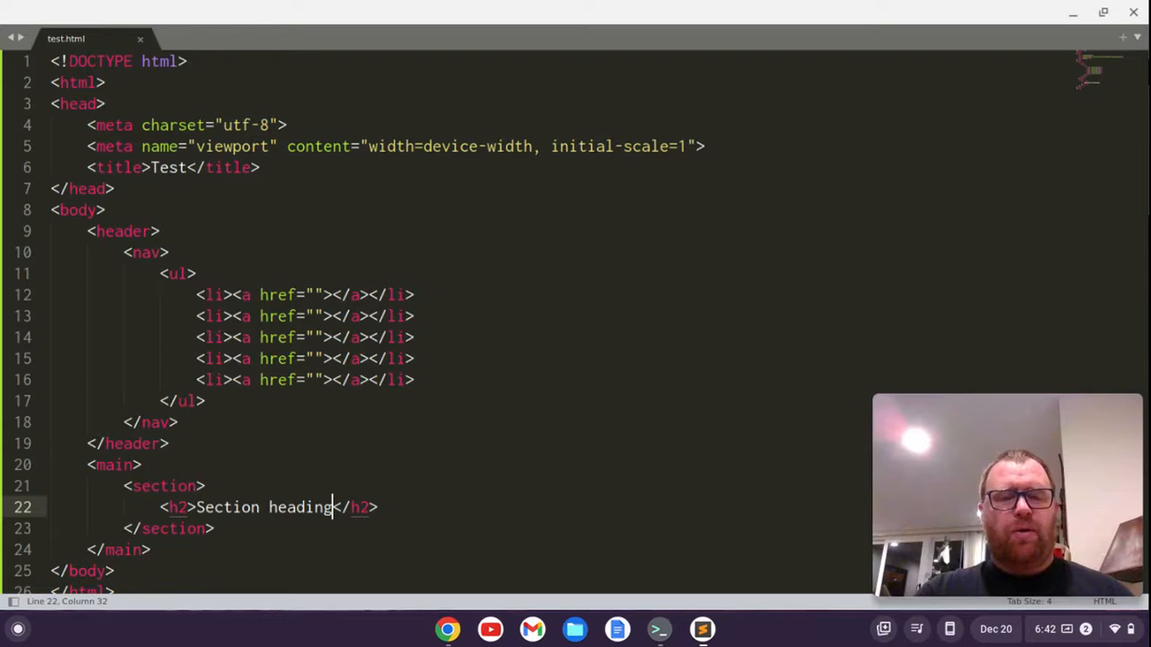
# Install Package Control from the command palette and dismiss the completion message
pyautogui.hotkey('ctrl', 'shift', 'p')
pyautogui.write('ui')
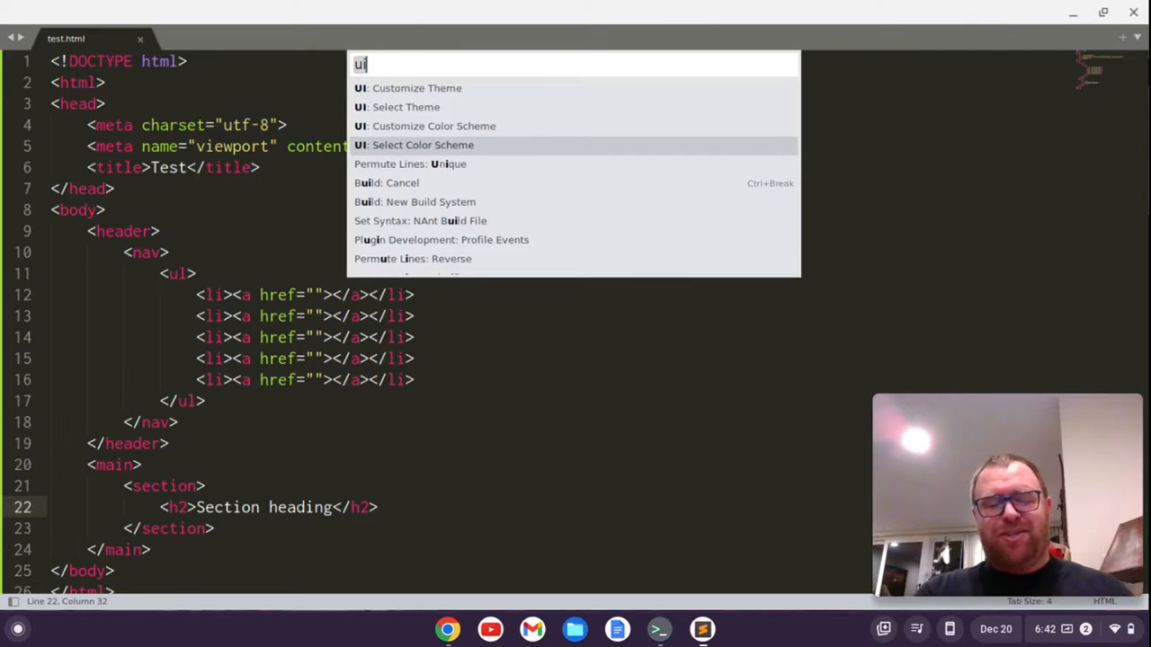
pyautogui.write('pack')
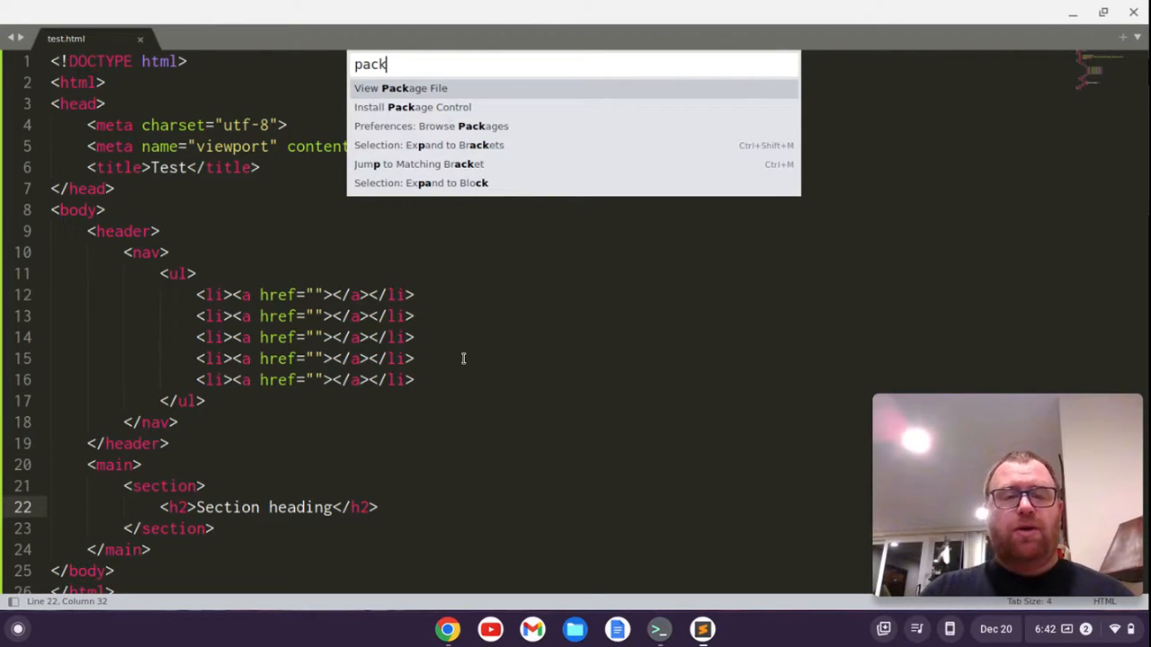
pyautogui.press('Down')
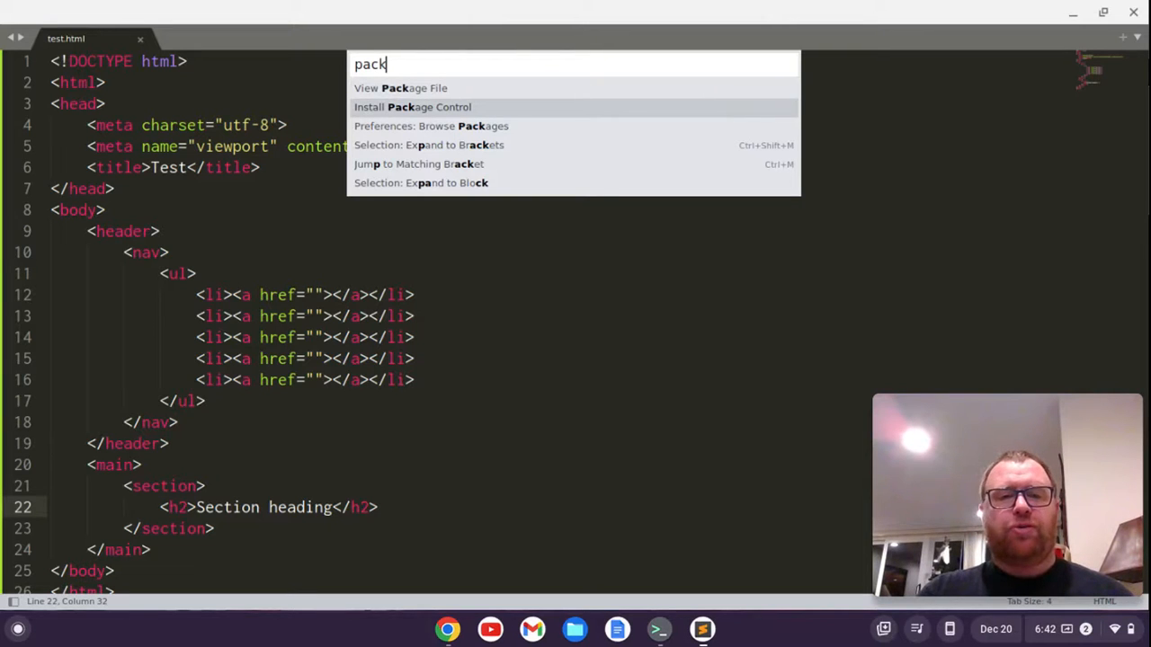
pyautogui.press('Return')
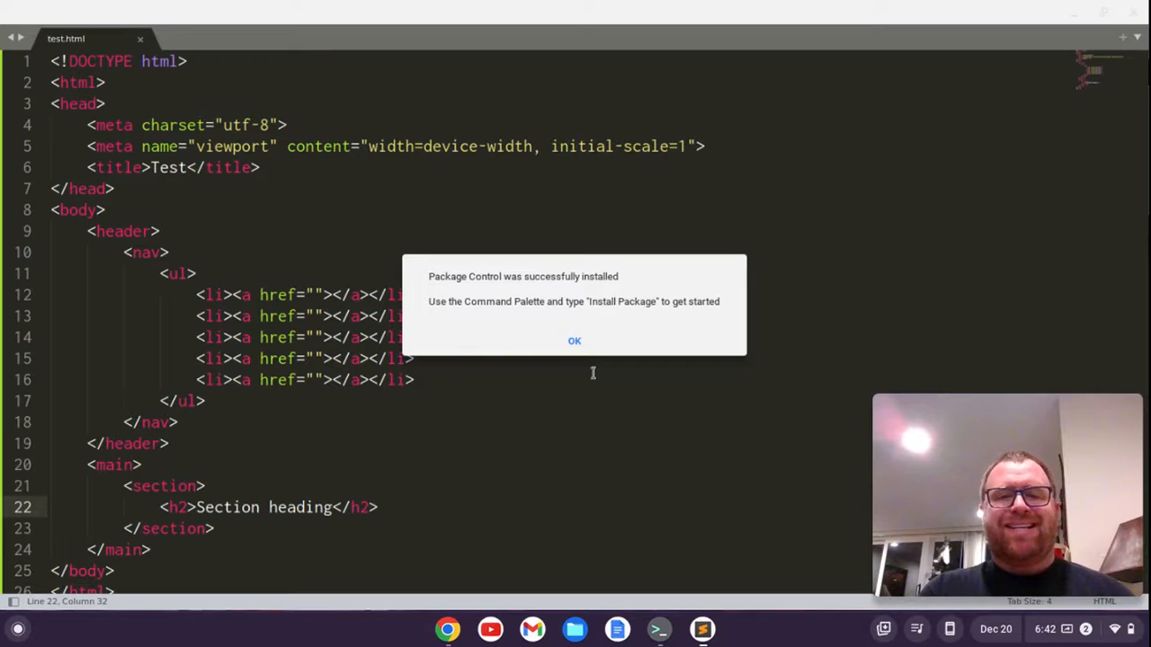
pyautogui.click(574, 343)
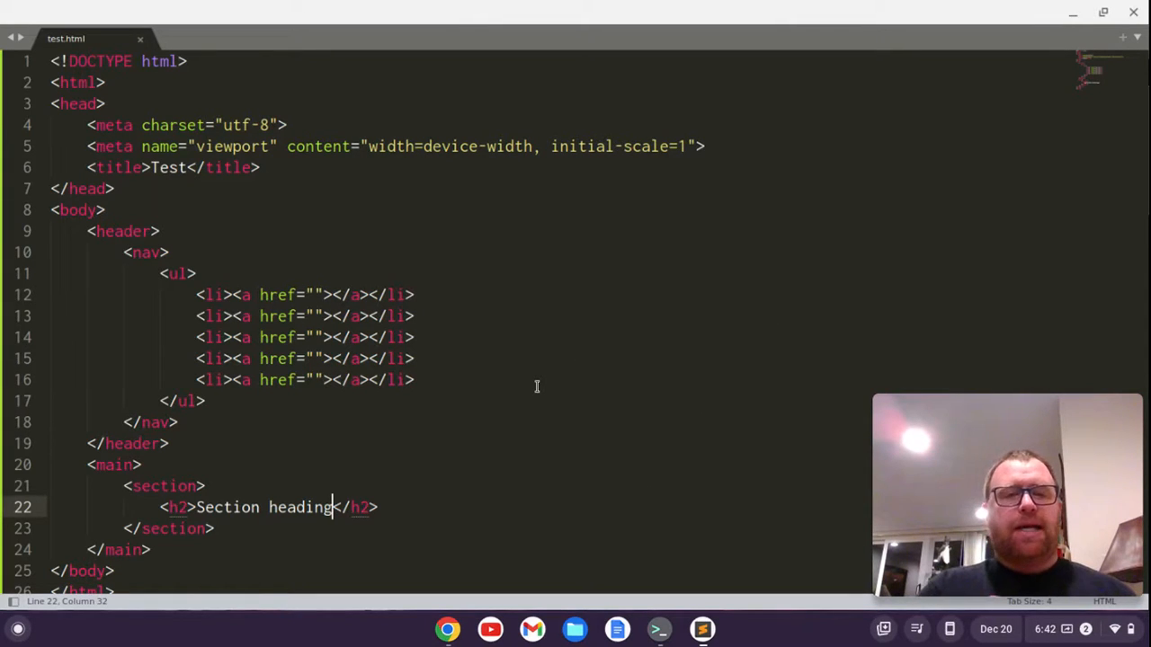
# Search for "legacy" with Package Control: Install Package and install the Theme - Legacy package
pyautogui.hotkey('ctrl', 'shift', 'p')
pyautogui.write('pack')
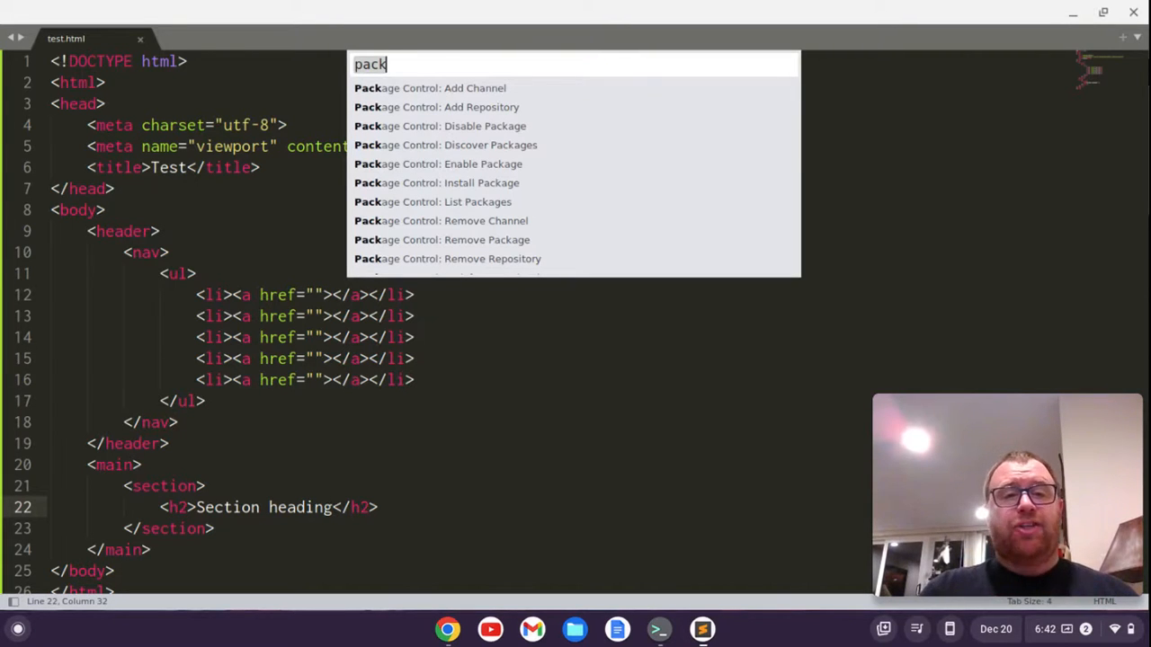
pyautogui.press('Down')
pyautogui.press('Down')
pyautogui.press('Down')
pyautogui.press('Down')
pyautogui.press('Down')
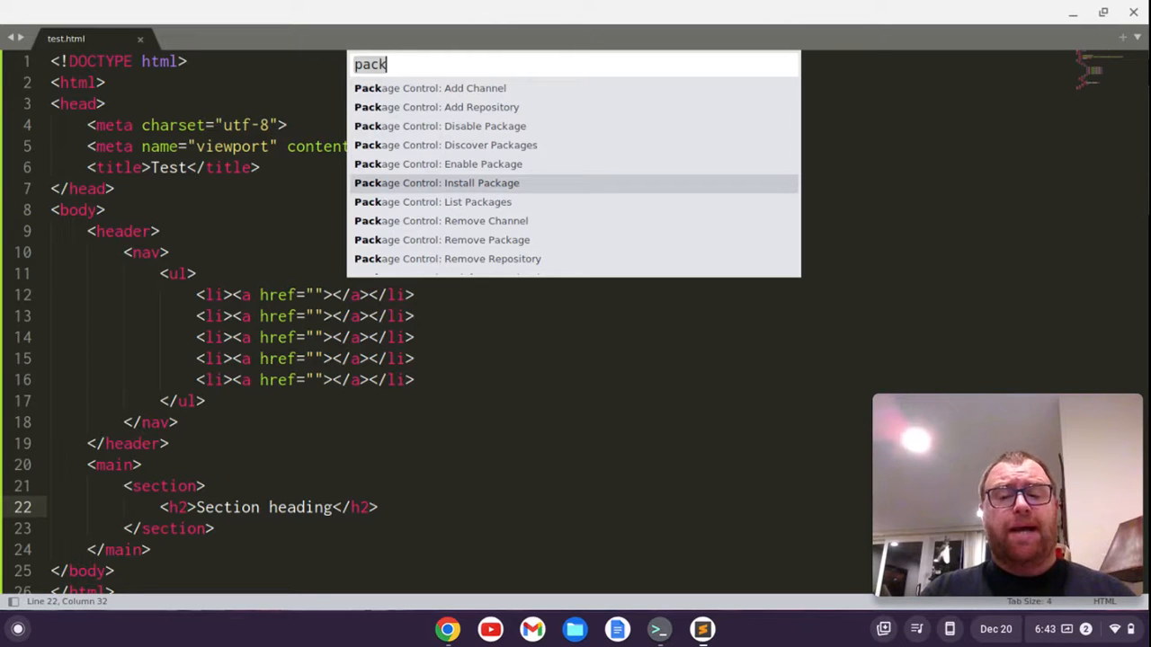
pyautogui.press('Return')
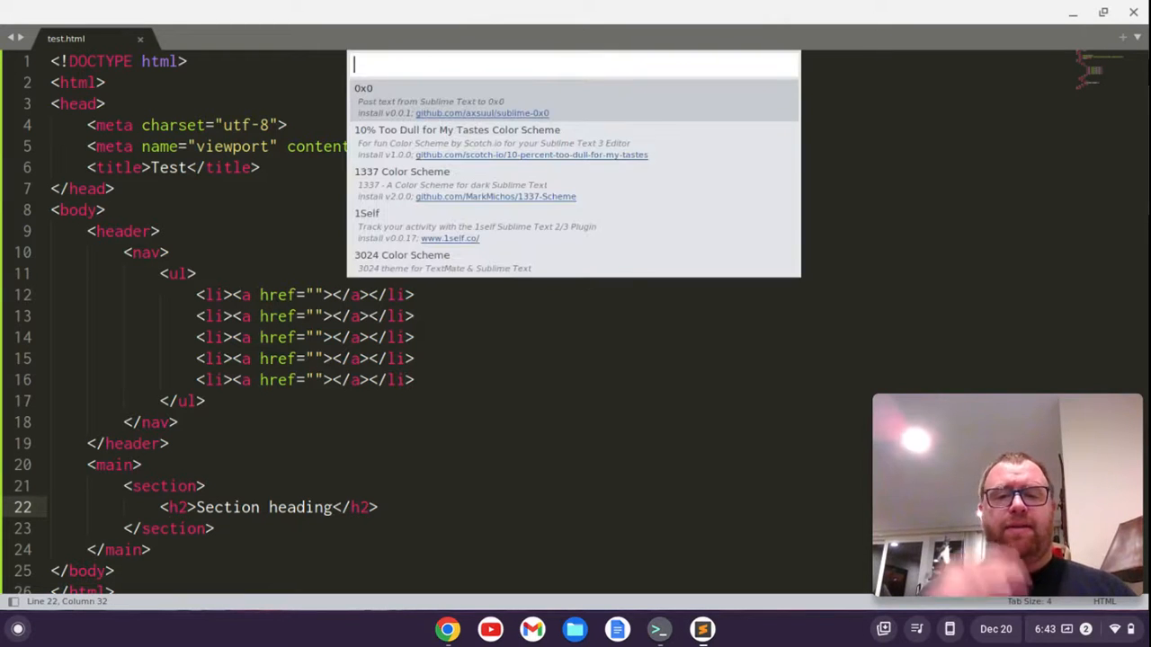
pyautogui.write('legacy')
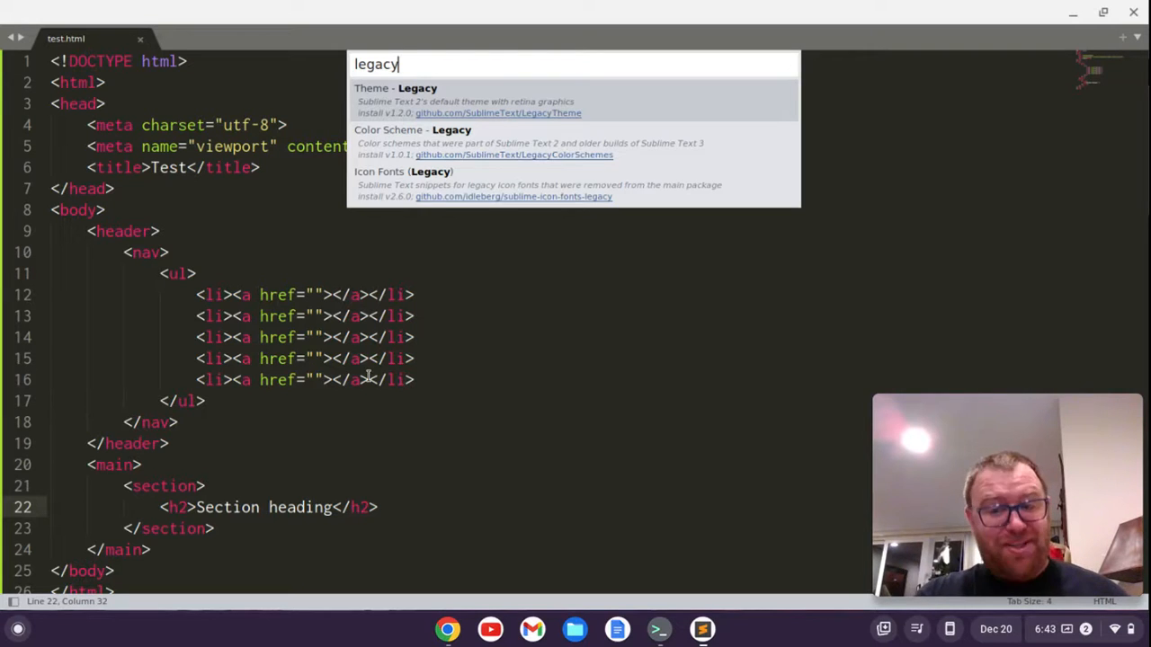
pyautogui.press('Return')
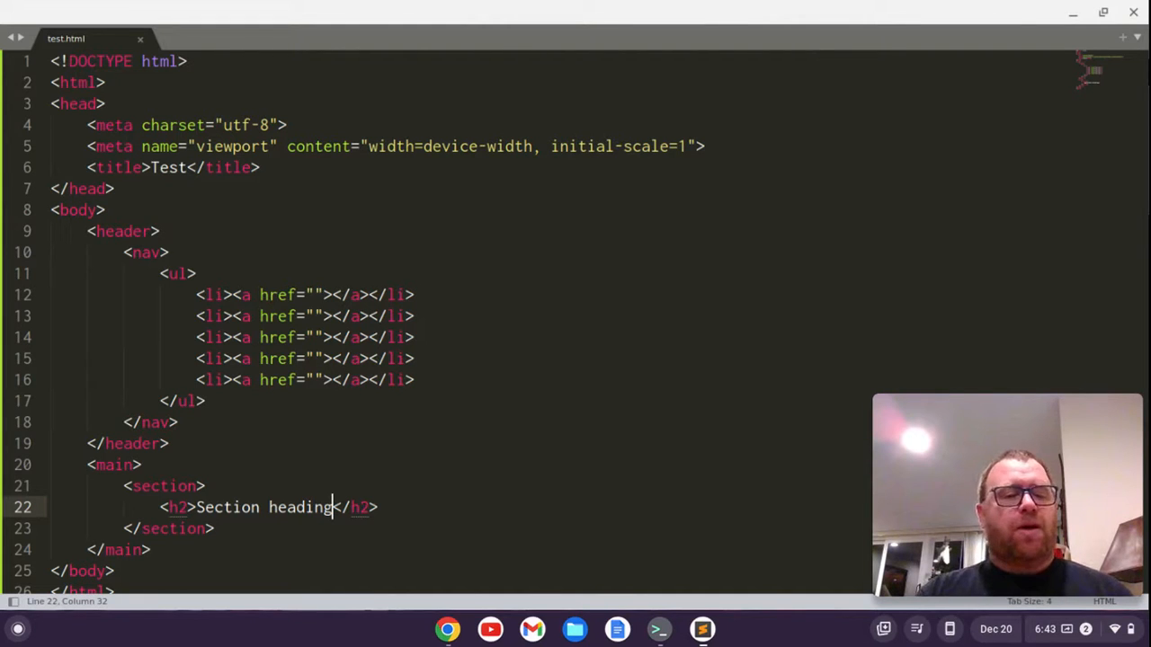
# Check the installed packages with Package Control: List Packages, then close the list
pyautogui.hotkey('ctrl', 'shift', 'p')
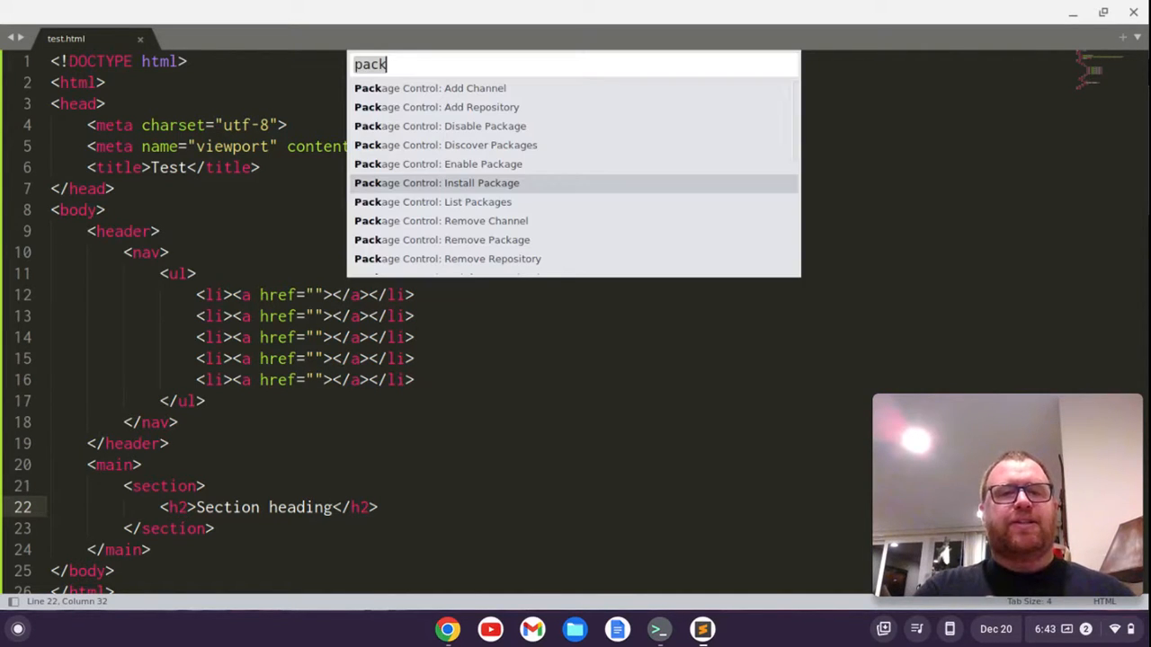
pyautogui.press('Down')
pyautogui.press('Return')
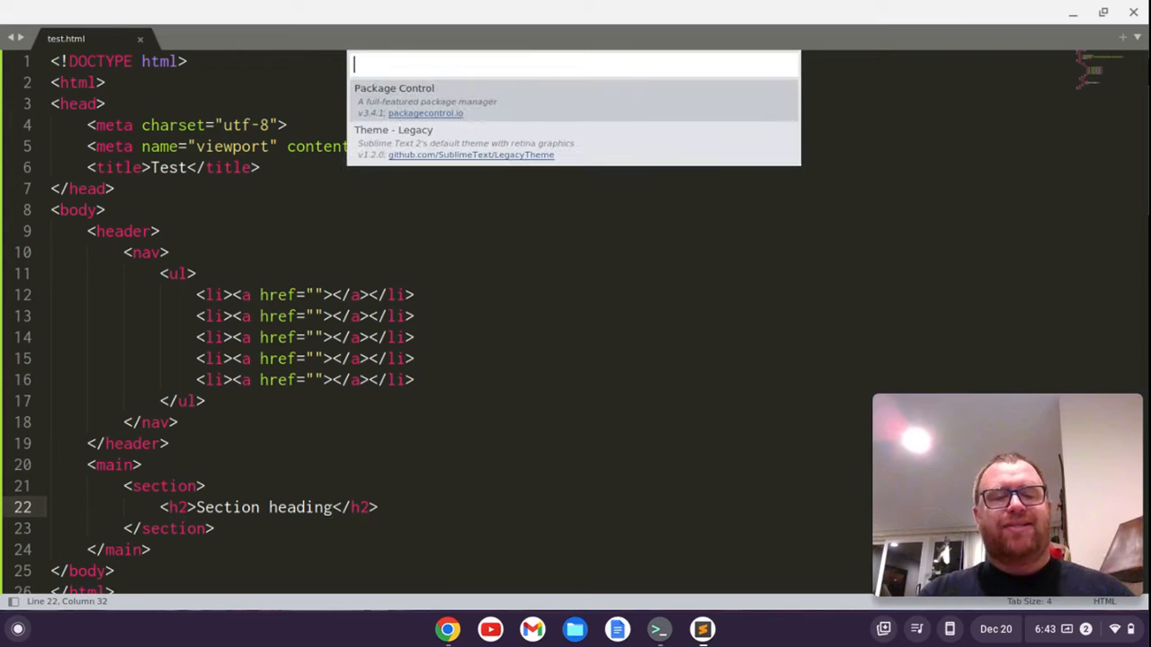
pyautogui.press('Escape')
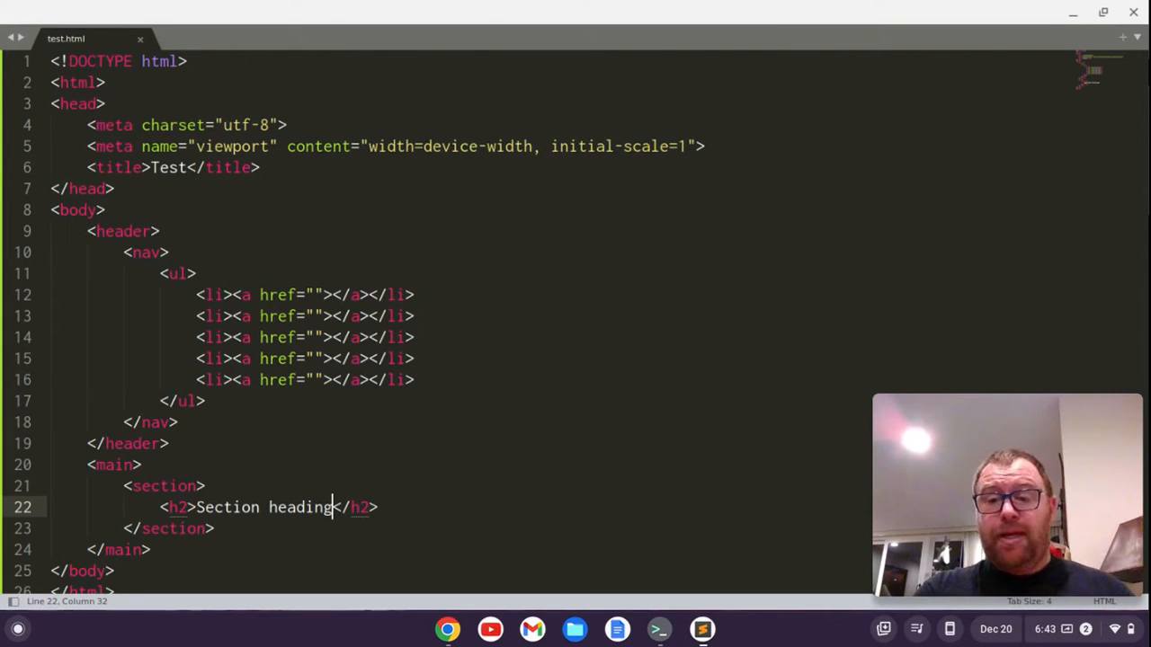
# Switch the interface theme to Legacy with UI: Select Theme
pyautogui.hotkey('ctrl', 'shift', 'p')
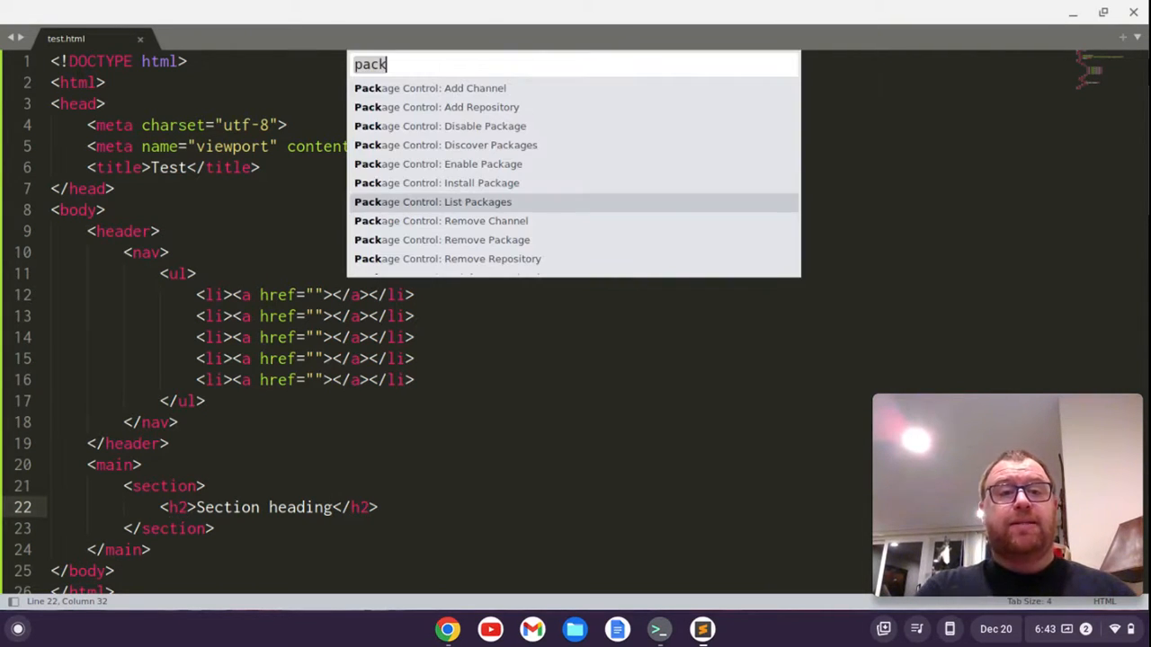
pyautogui.write('ui')
pyautogui.press('Up')
pyautogui.press('Up')
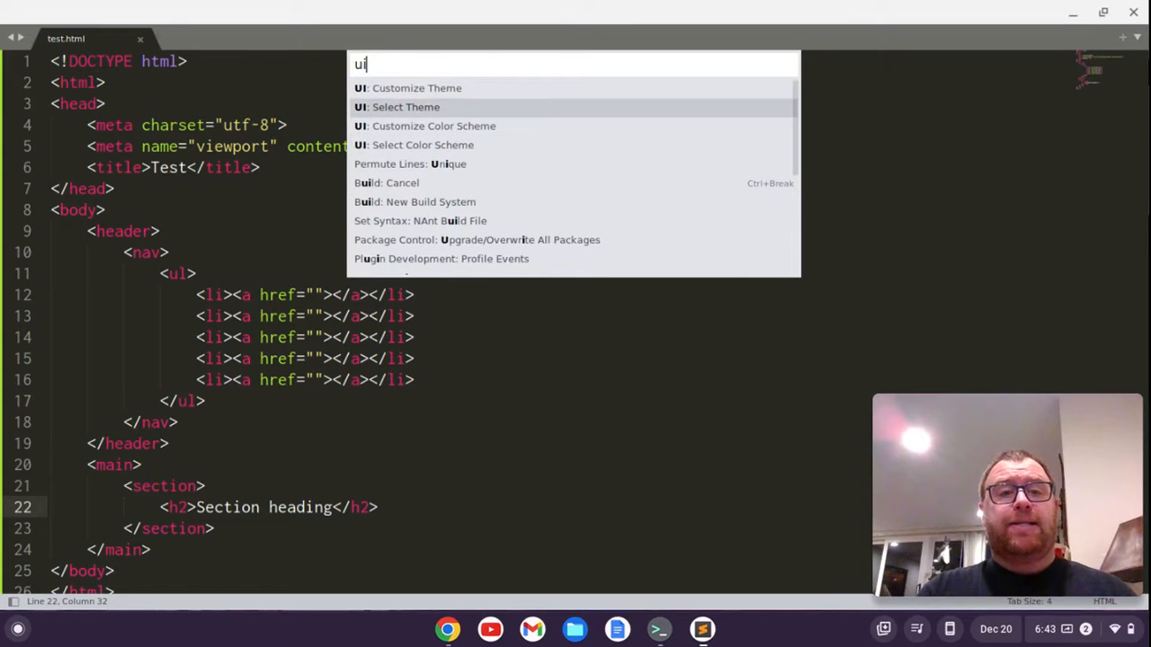
pyautogui.press('Return')
pyautogui.press('Down')
pyautogui.press('Down')
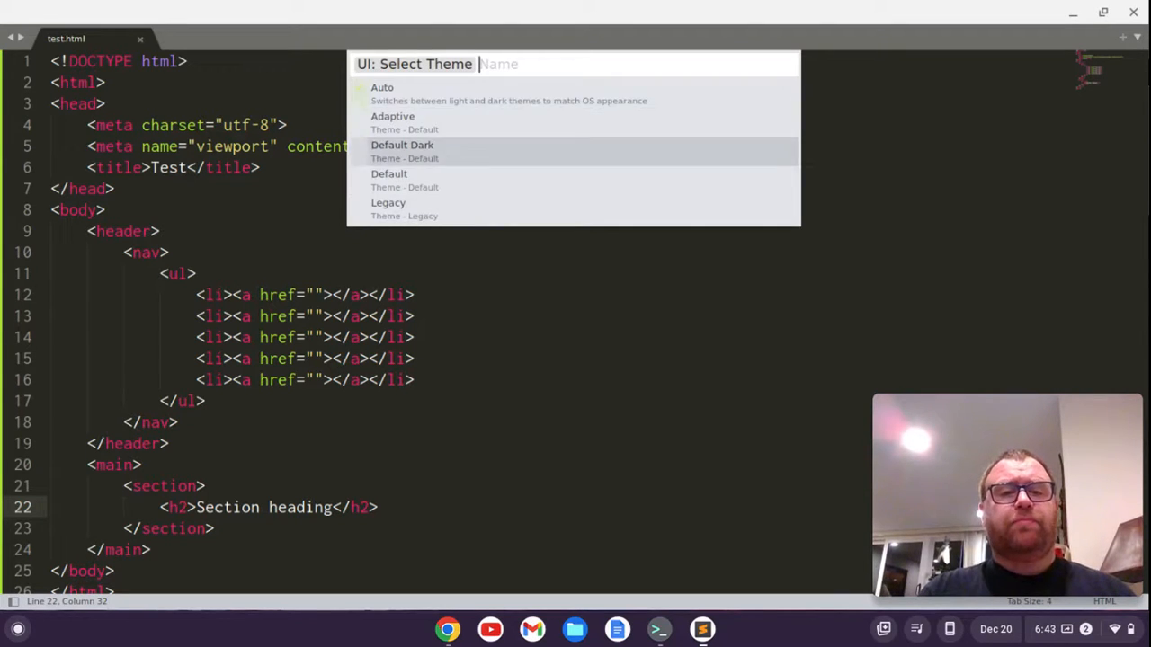
pyautogui.press('Down')
pyautogui.press('Down')
pyautogui.press('Return')
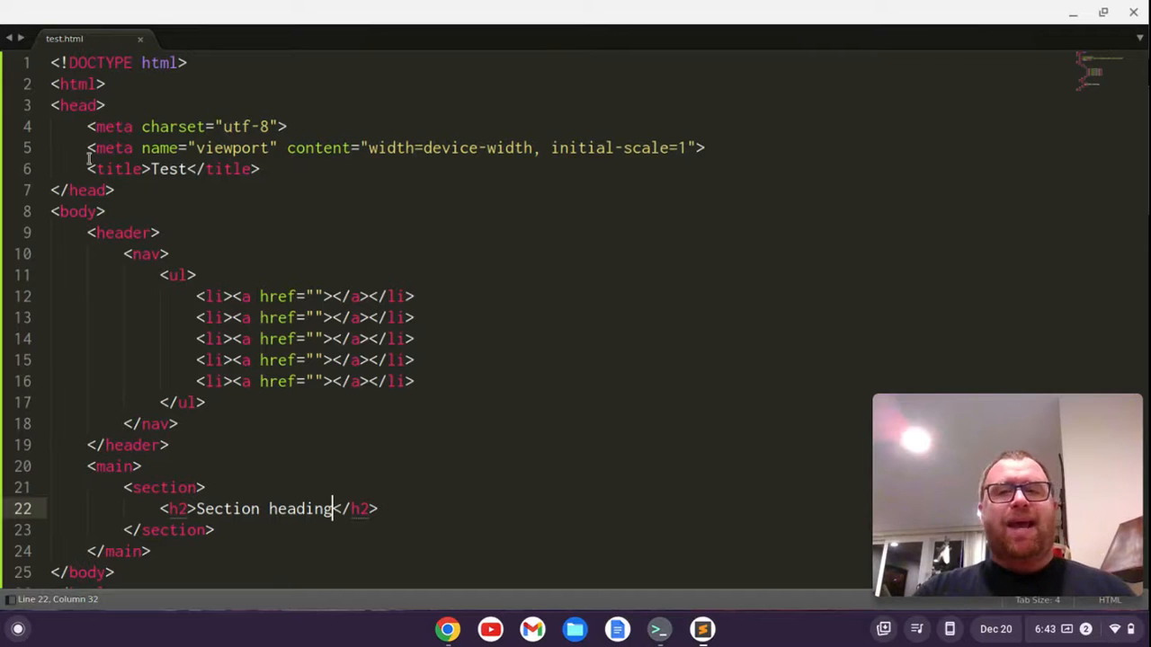